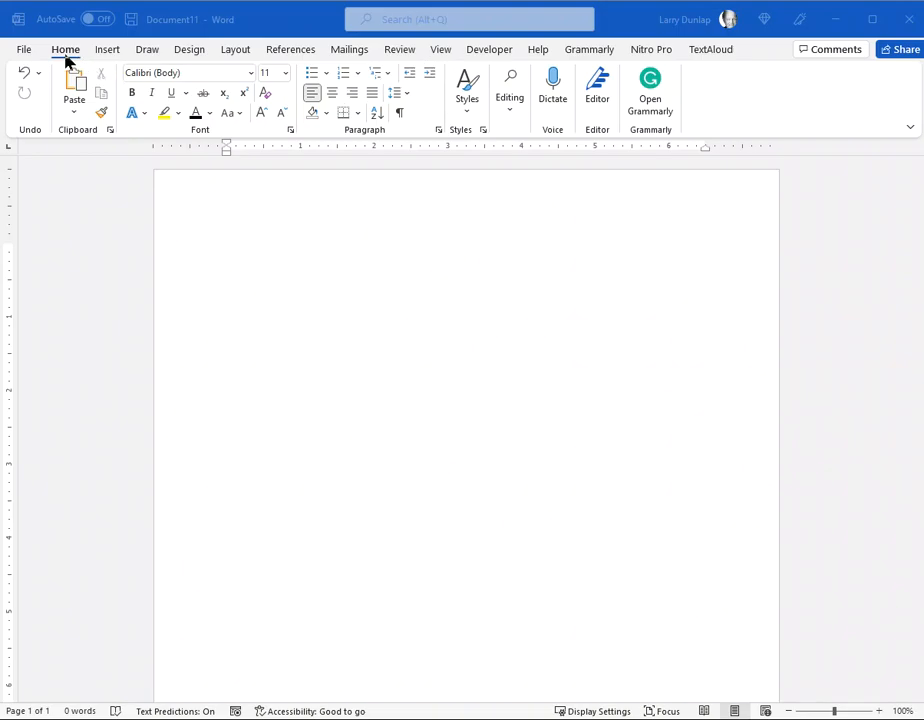
Step: Show the Navigation pane, look at its Pages and Results views, and return to its Headings view
click(444, 53)
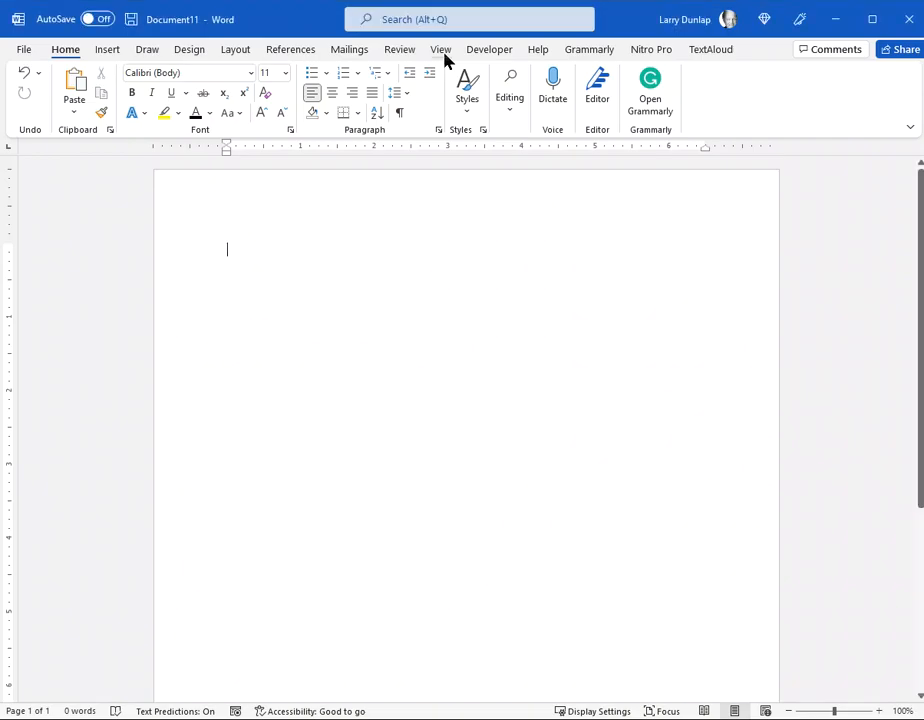
click(442, 52)
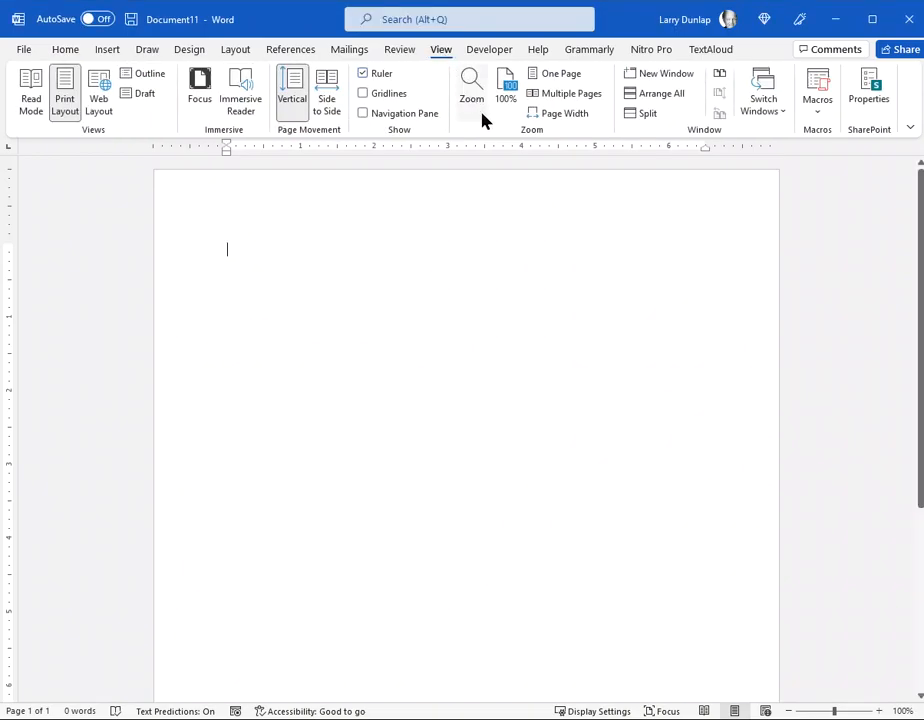
click(362, 115)
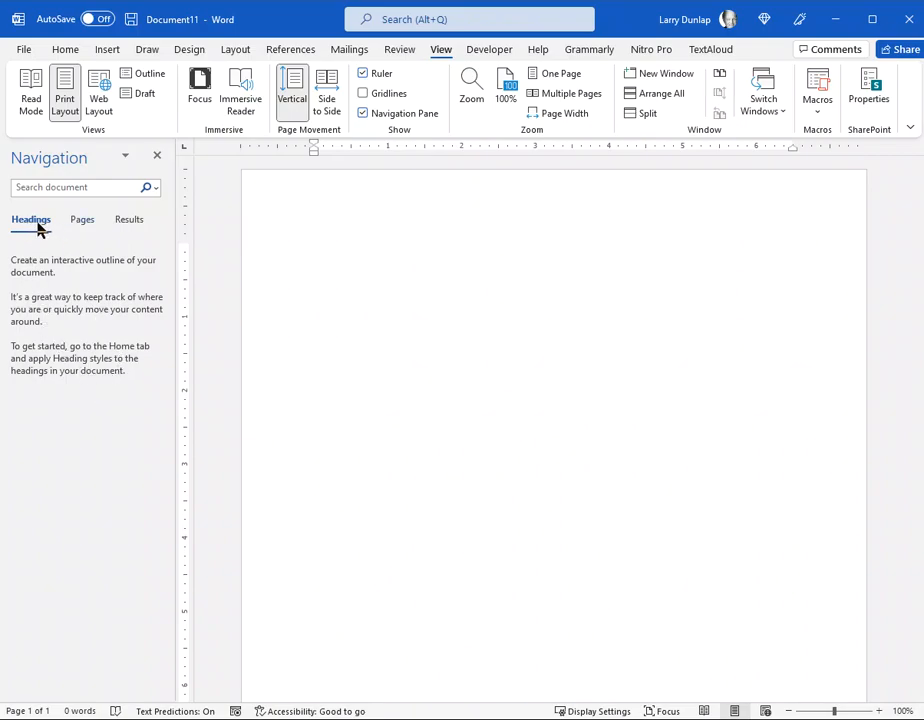
click(81, 225)
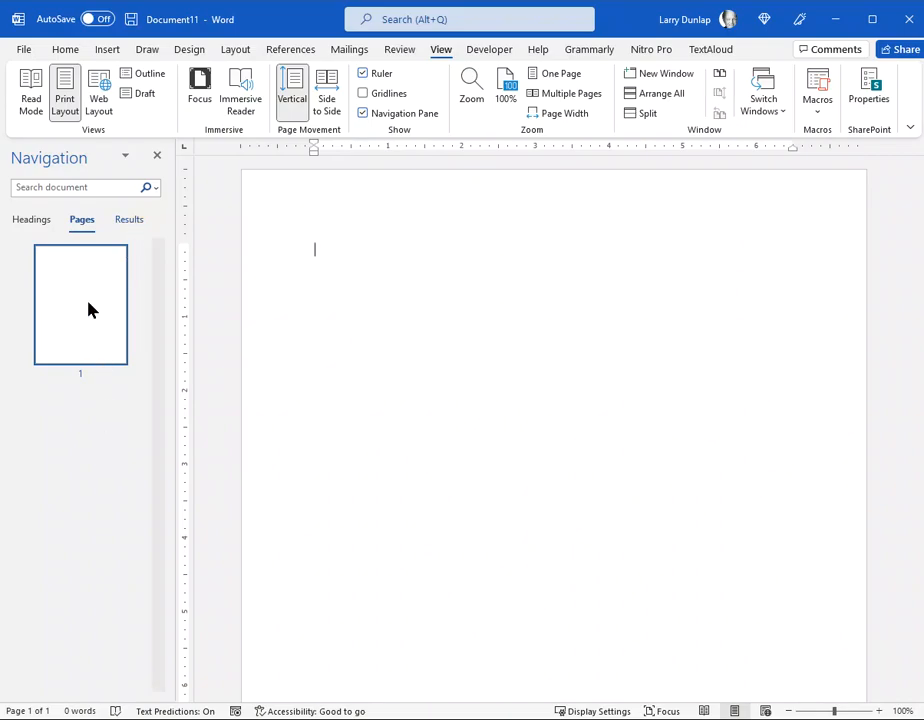
click(129, 222)
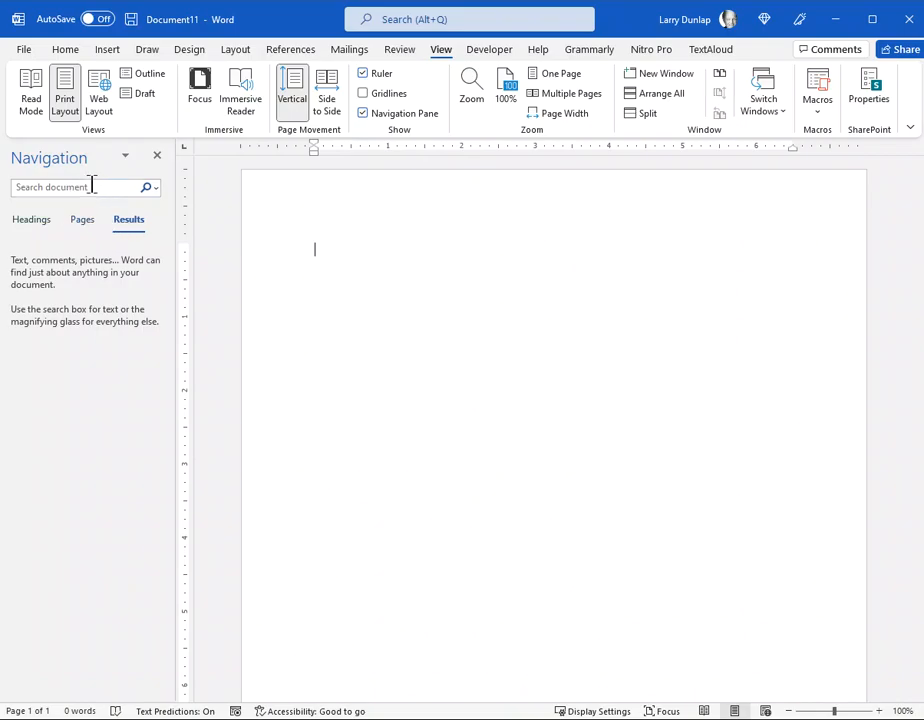
click(37, 223)
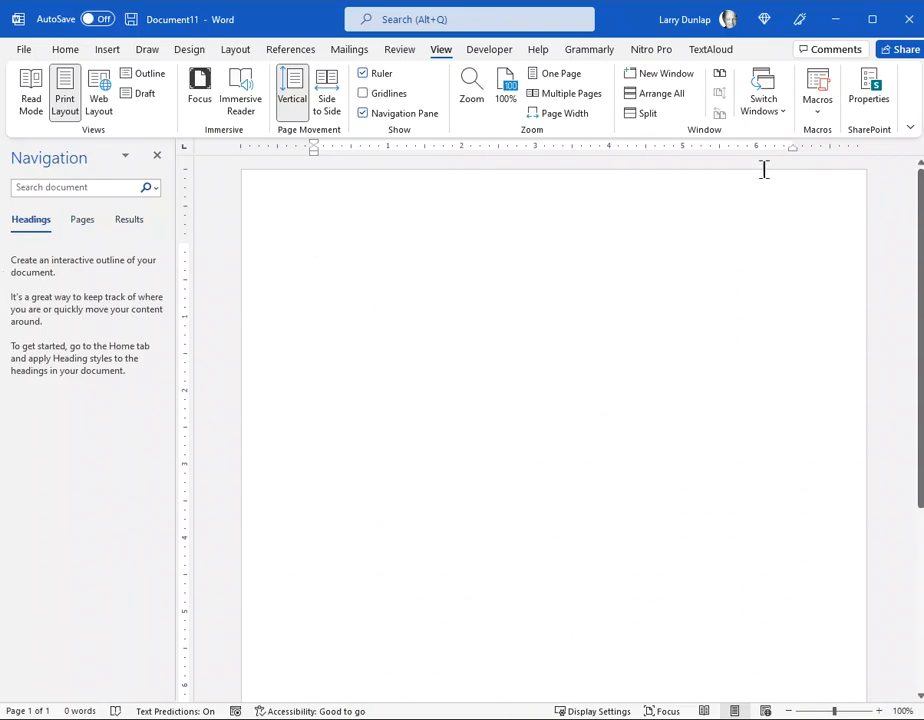
Step: Open the floating Styles pane, place it beside the page and lengthen it to list all styles
click(62, 52)
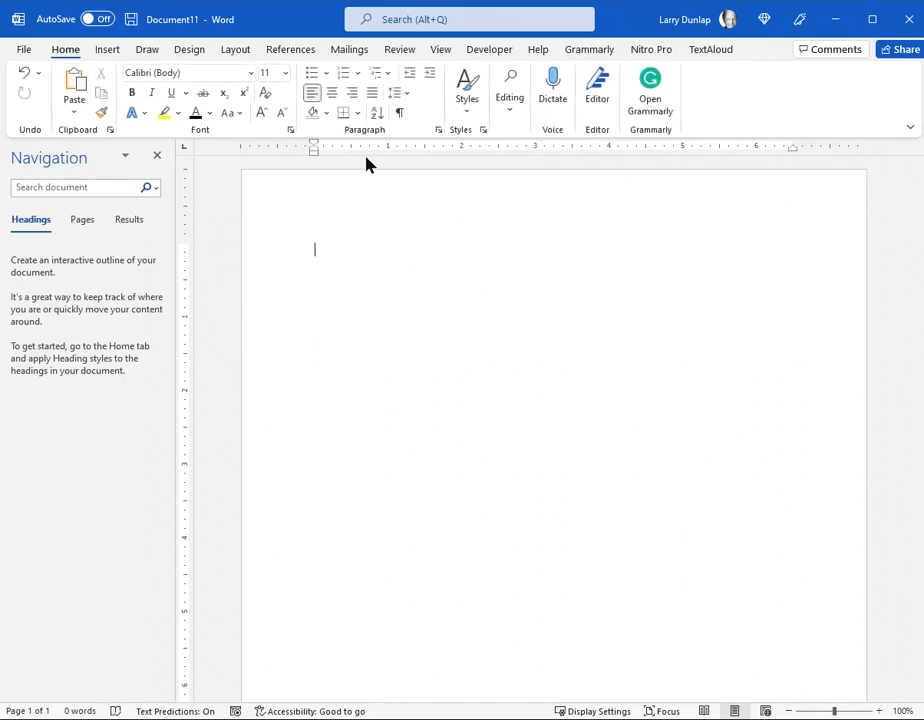
click(470, 95)
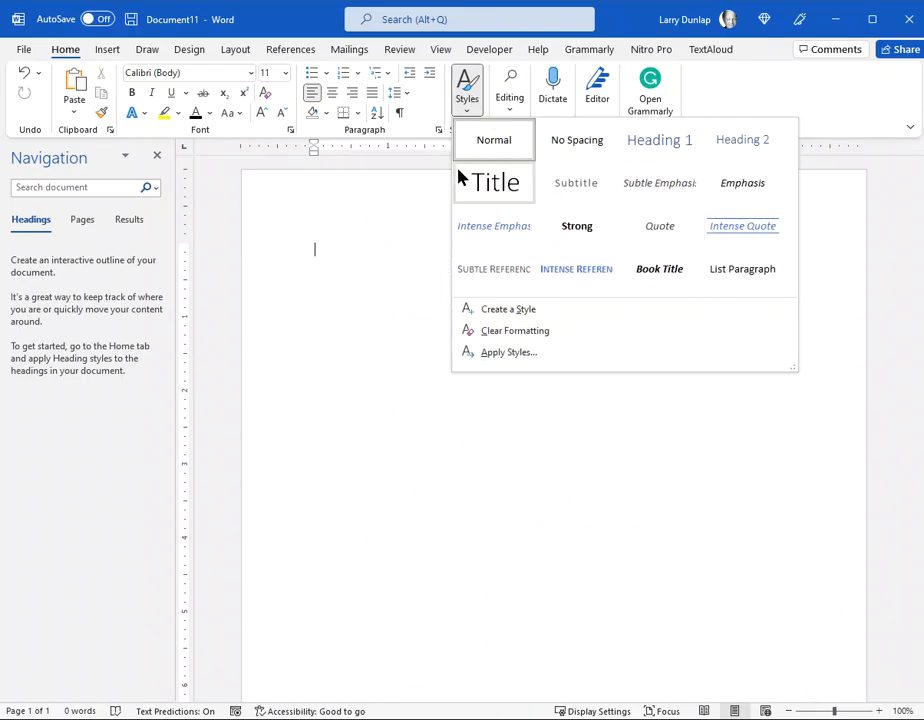
click(476, 108)
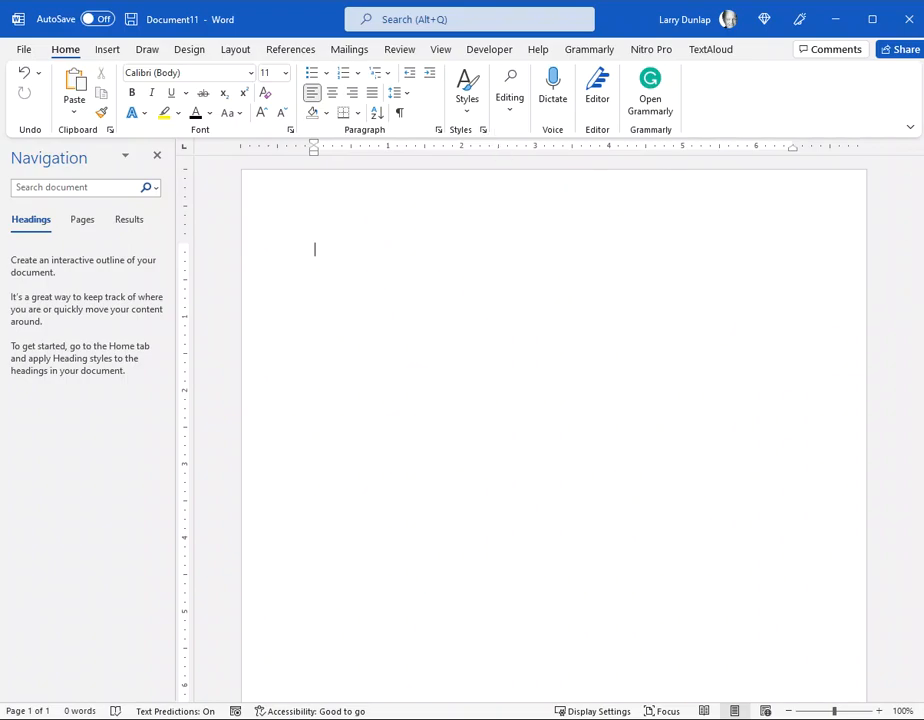
drag(540, 335, 815, 191)
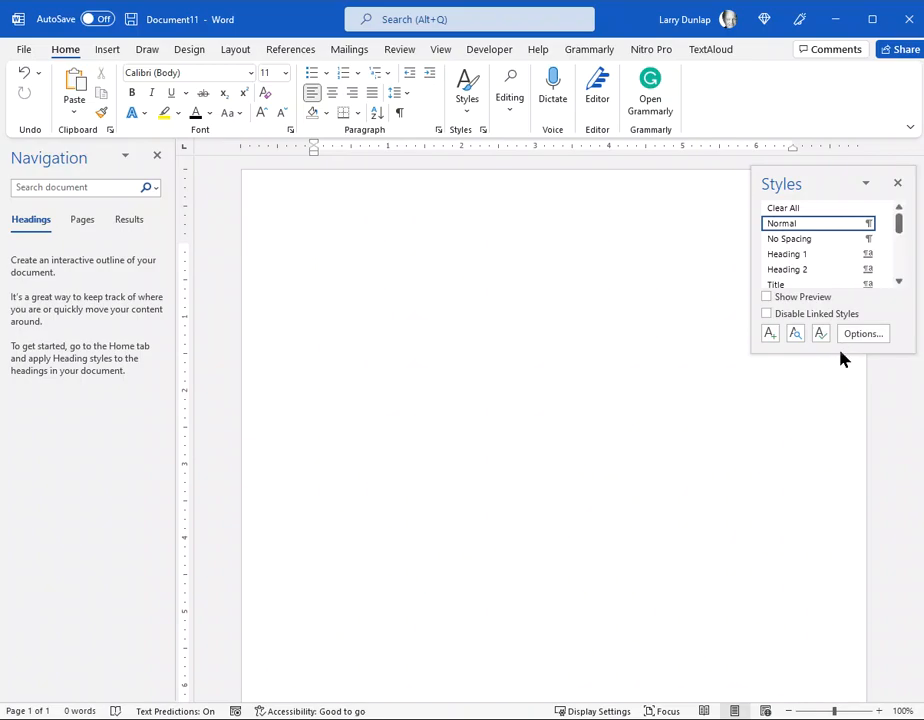
drag(840, 352, 828, 663)
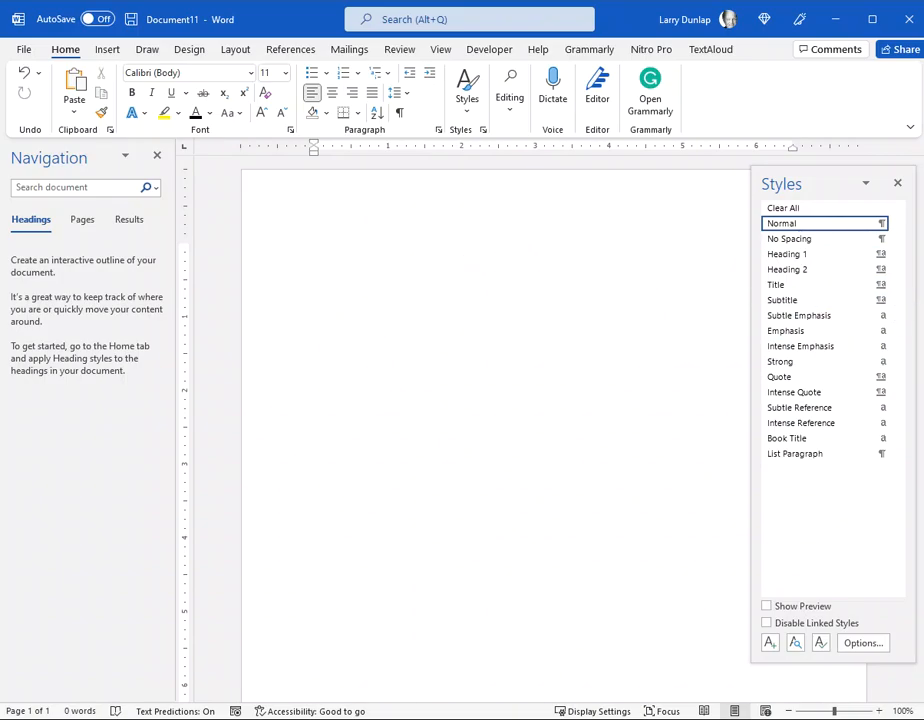
Step: Enter THIS IS MY NEW BOOK, PART ONE, CHAPTER ONE, Scene One and Scene Two on separate lines
text(THIS IS MY NEW BOOK)
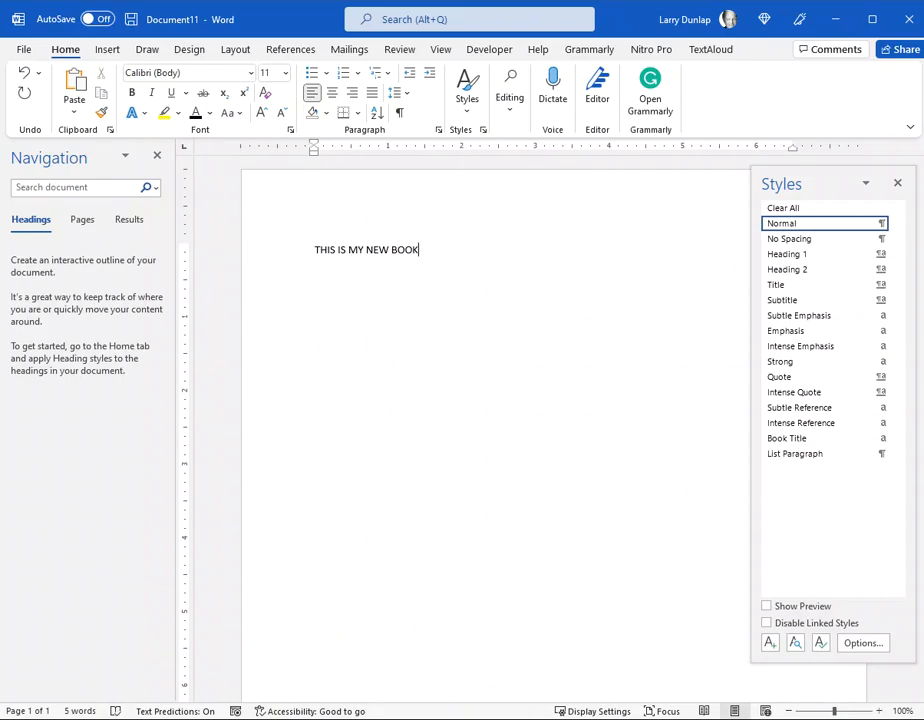
key(Return)
text(PART ONE)
key(Return)
text(CHAPTER ONE)
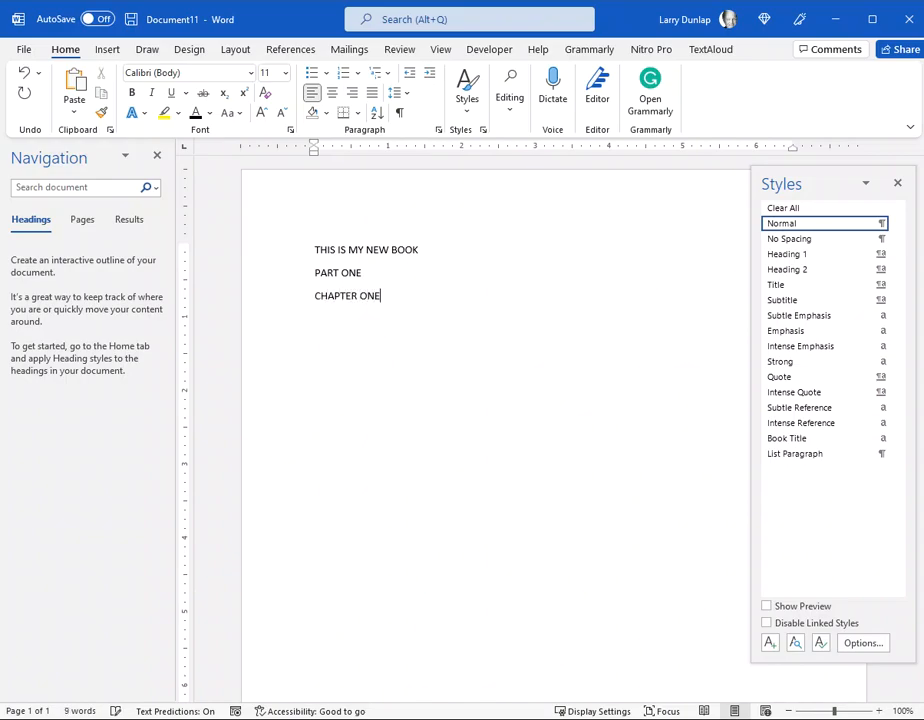
key(Return)
text(Scene One)
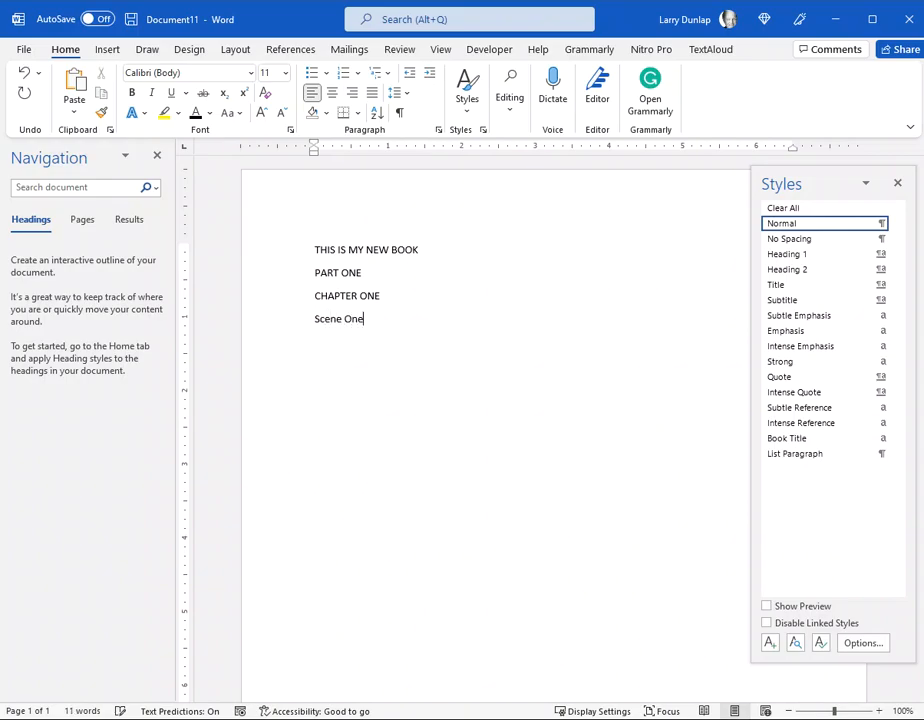
key(Return)
text(Scene Two)
Step: Add the line CHAPTER TWO below Scene Two, in capital letters
key(Return)
text(Chap[t)
key(BackSpace)
key(BackSpace)
key(BackSpace)
key(BackSpace)
key(BackSpace)
text(HYA)
key(BackSpace)
key(BackSpace)
text(APTER TWO)
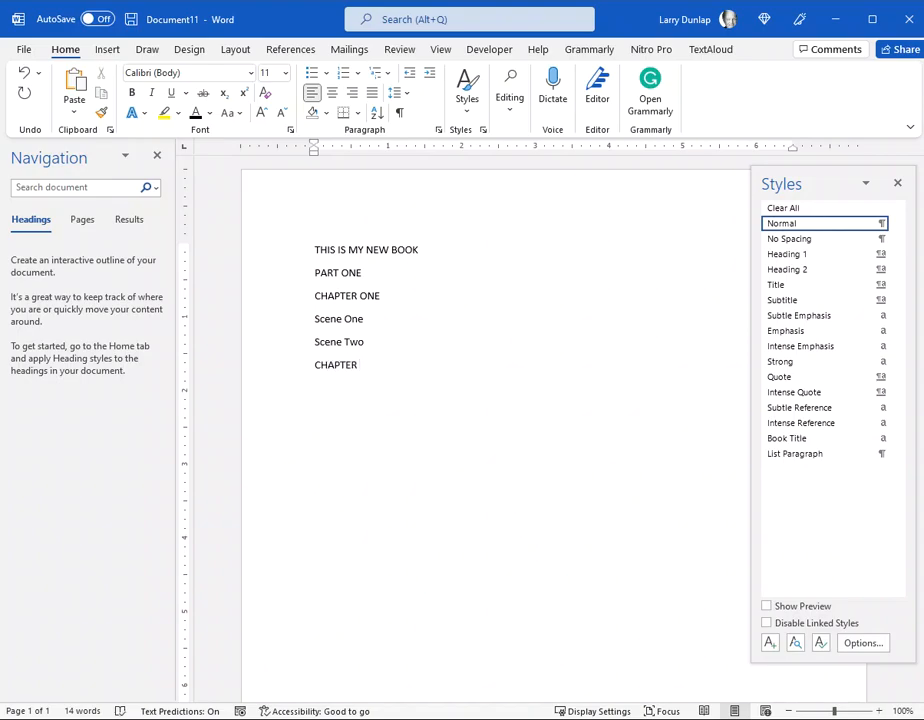
Step: Start a new line below CHAPTER TWO and copy the Scene One and Scene Two lines there
key(Return)
text(S)
key(BackSpace)
text(A)
key(BackSpace)
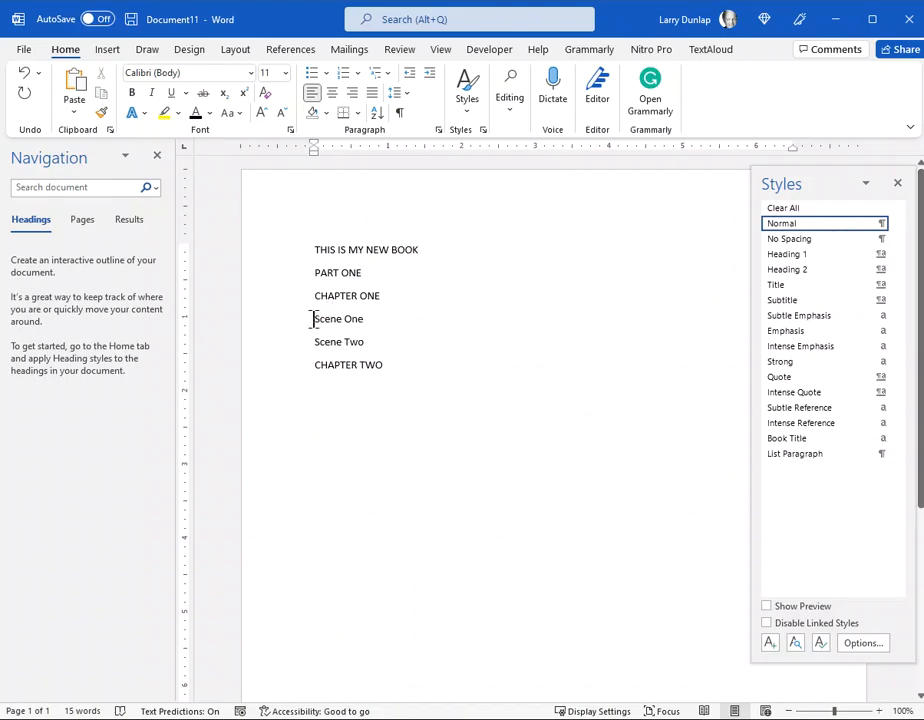
drag(312, 320, 373, 346)
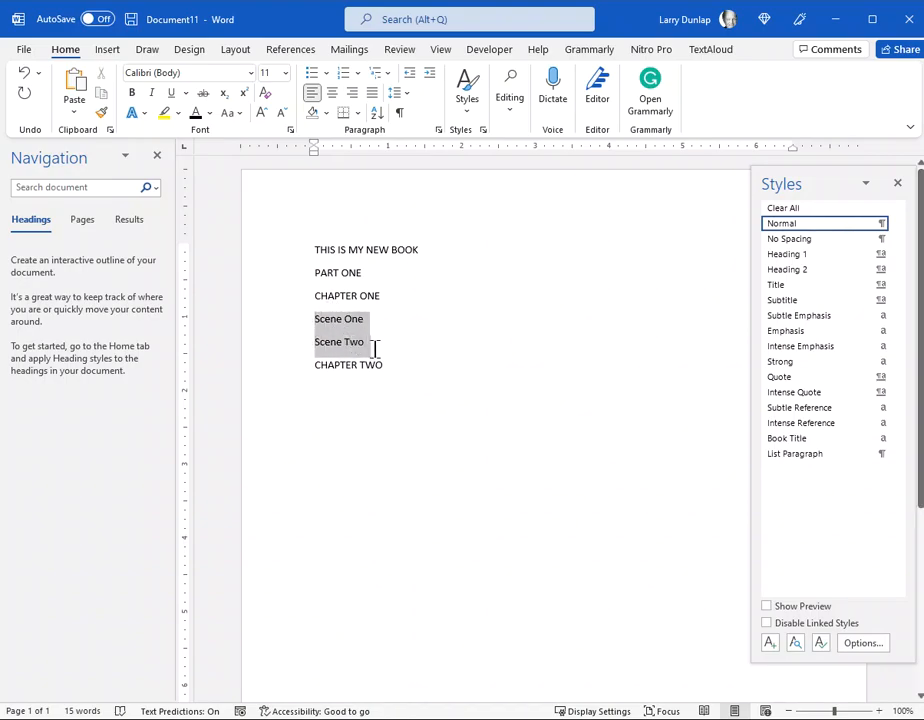
key(ctrl+c)
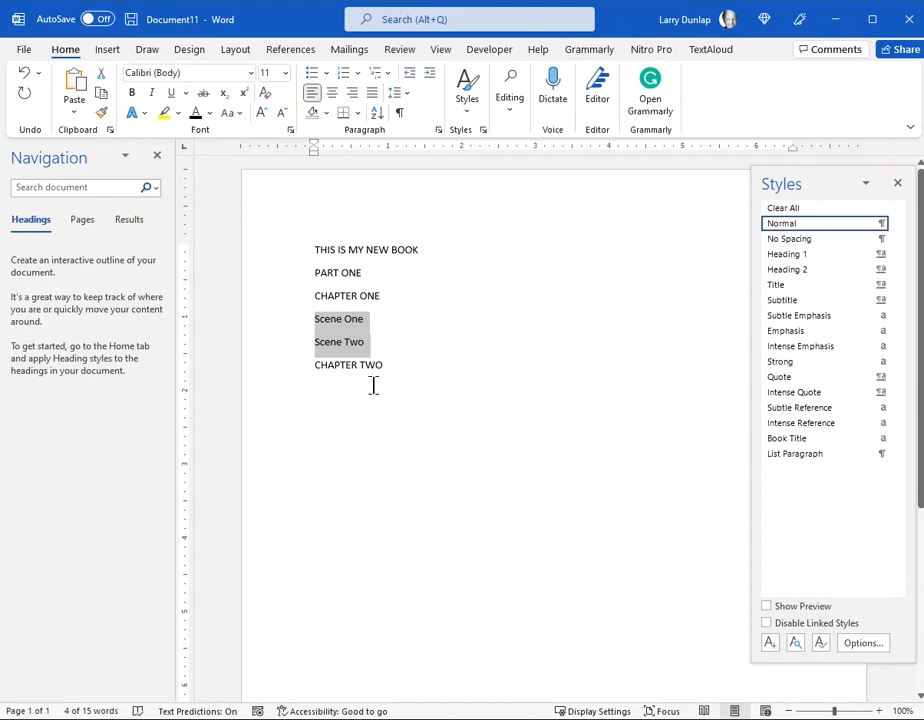
click(374, 386)
key(ctrl+v)
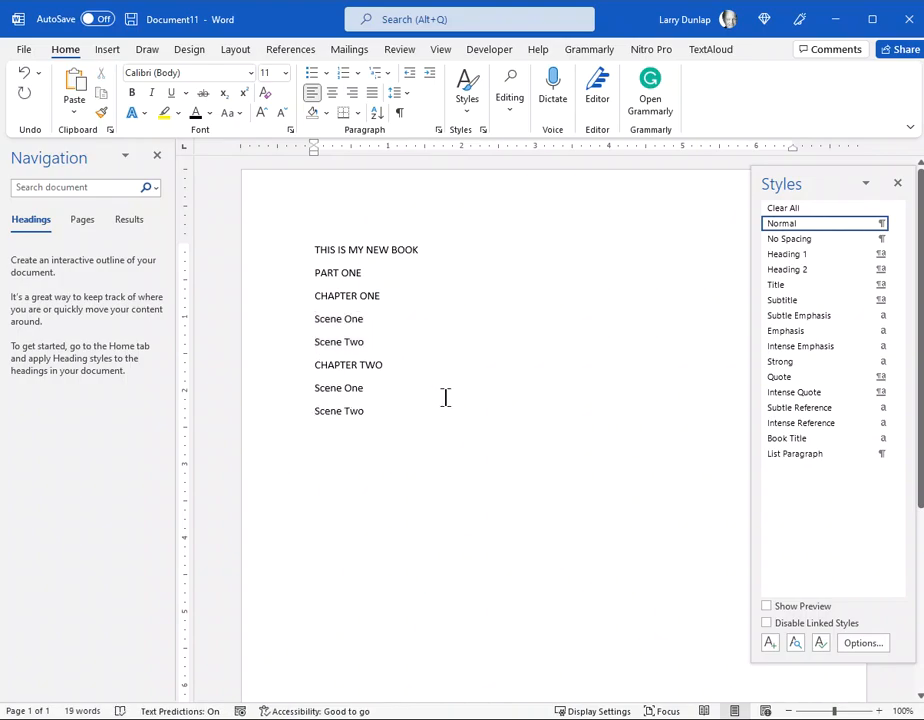
Step: Add the line CHAPTER THREE below the copied scenes and paste the two scene lines under it
text(C)
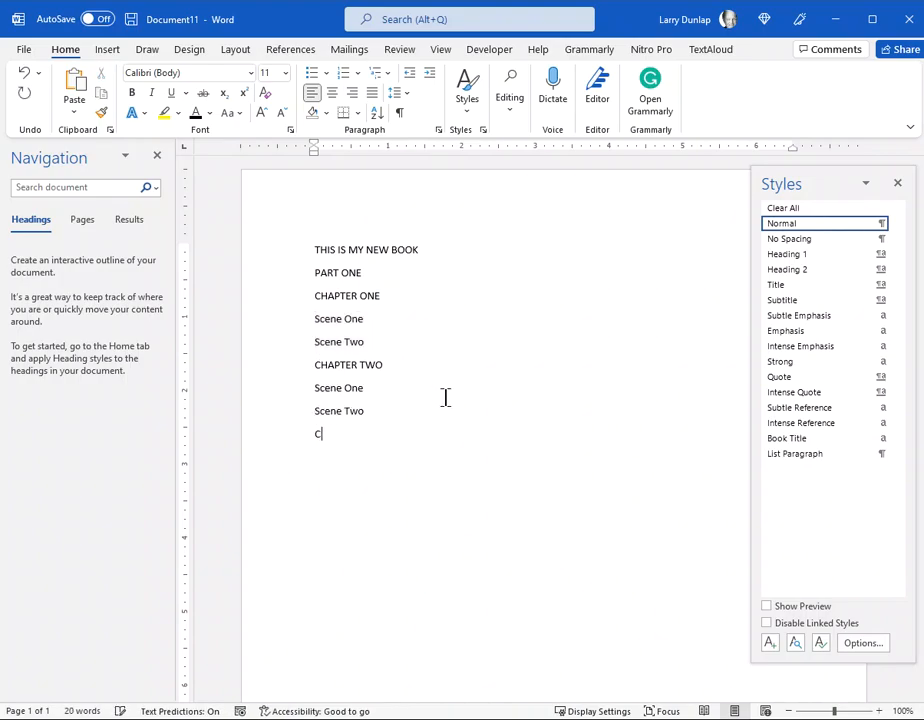
text(HAPTER THREE)
key(ctrl+v)
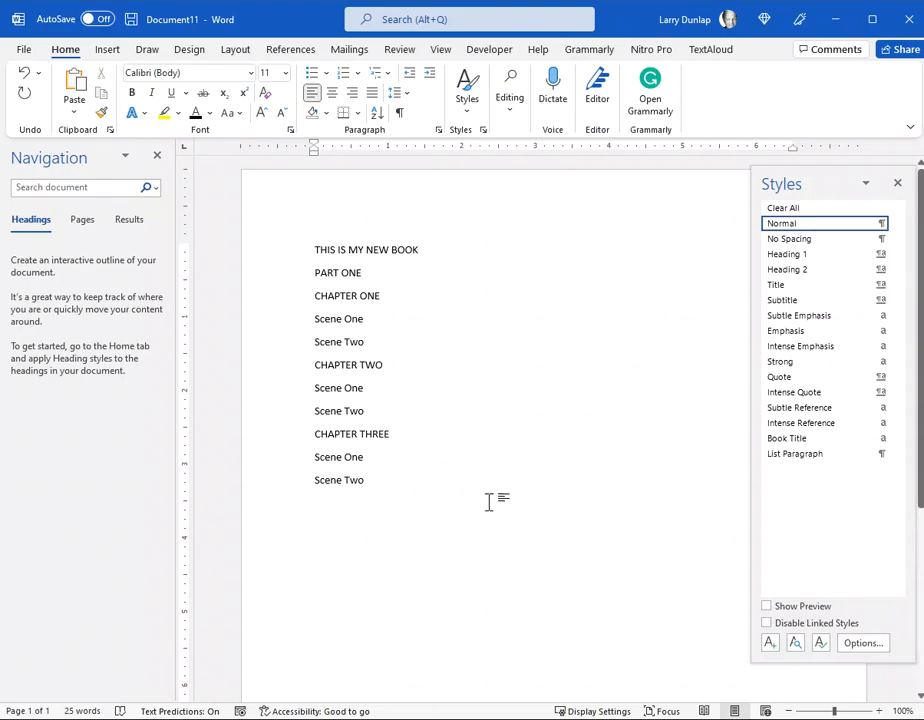
scroll(486, 522, down, 1)
scroll(495, 522, up, 1)
Step: Apply the Book Title style to the whole THIS IS MY NEW BOOK line
click(797, 445)
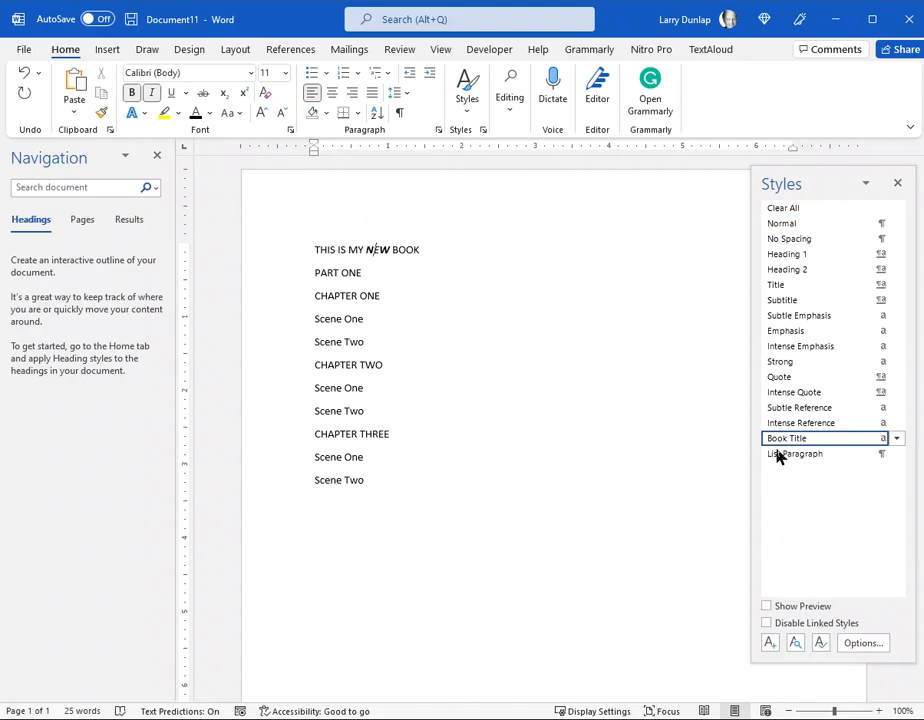
drag(308, 244, 460, 253)
click(797, 438)
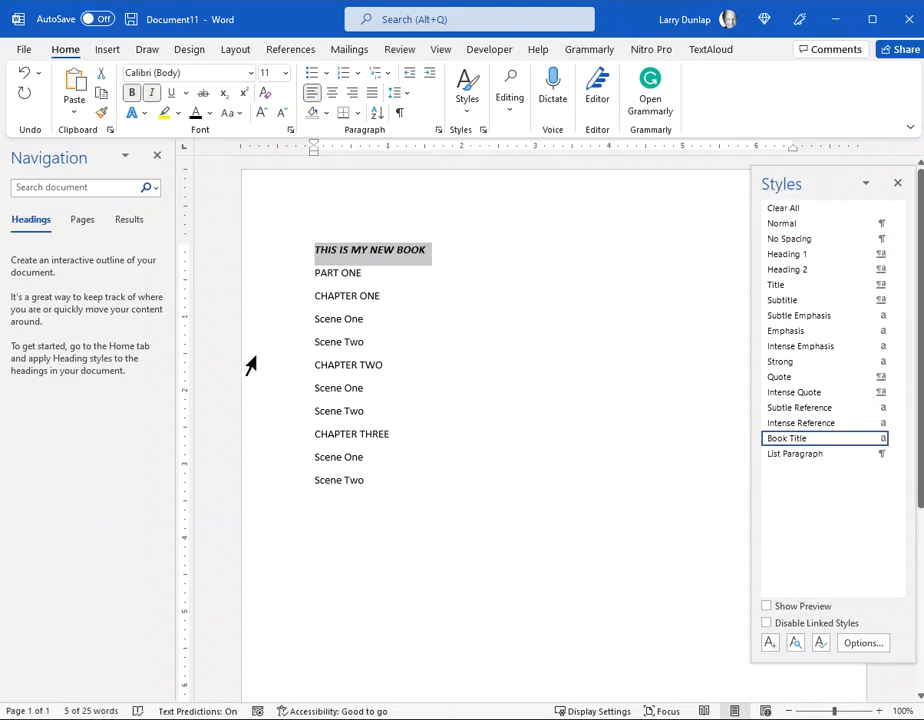
Step: Apply the Heading 1 style to the PART ONE line and return to the beginning of the document
click(342, 273)
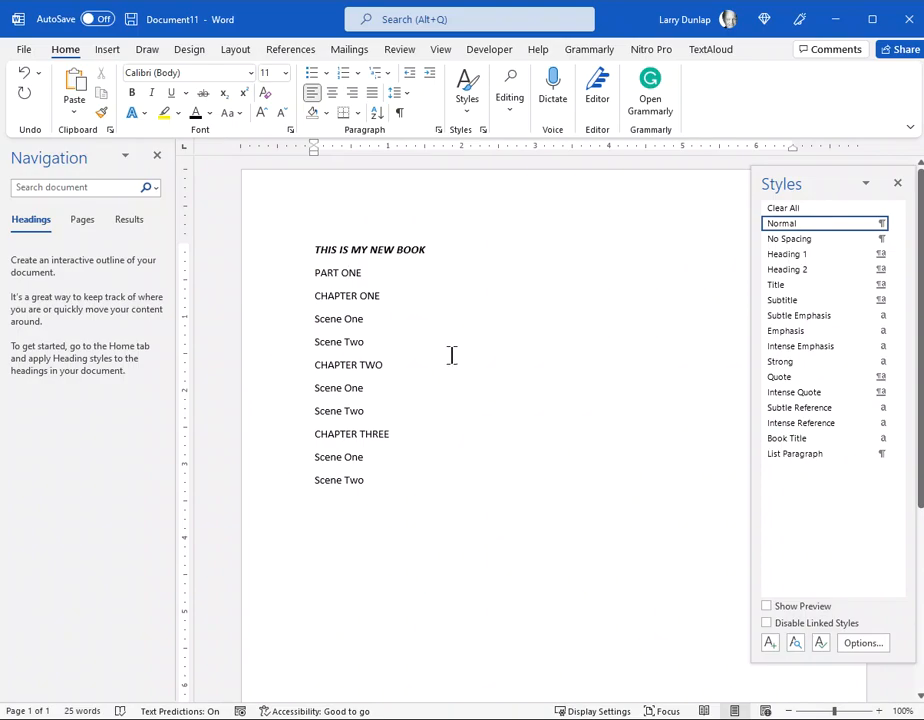
click(828, 259)
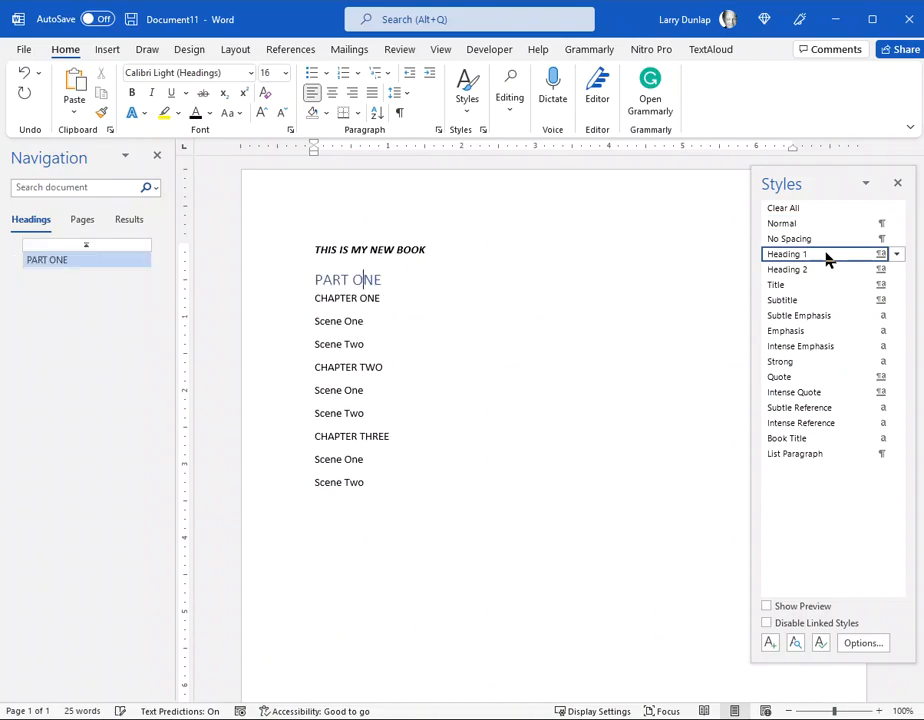
click(82, 246)
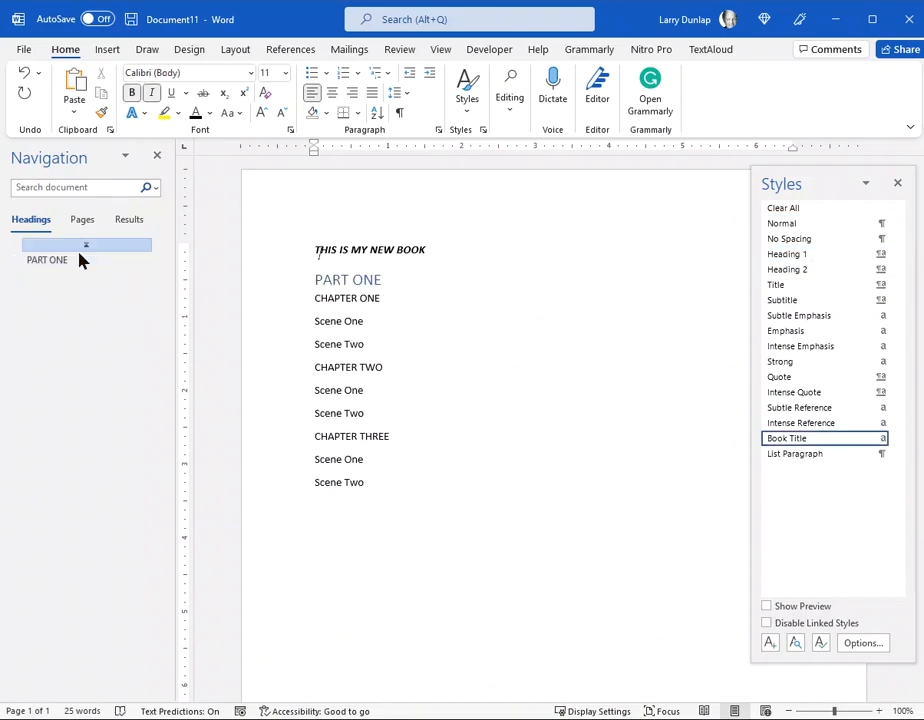
Step: Apply the Title style to the whole THIS IS MY NEW BOOK line
click(387, 268)
click(358, 243)
drag(316, 249, 457, 258)
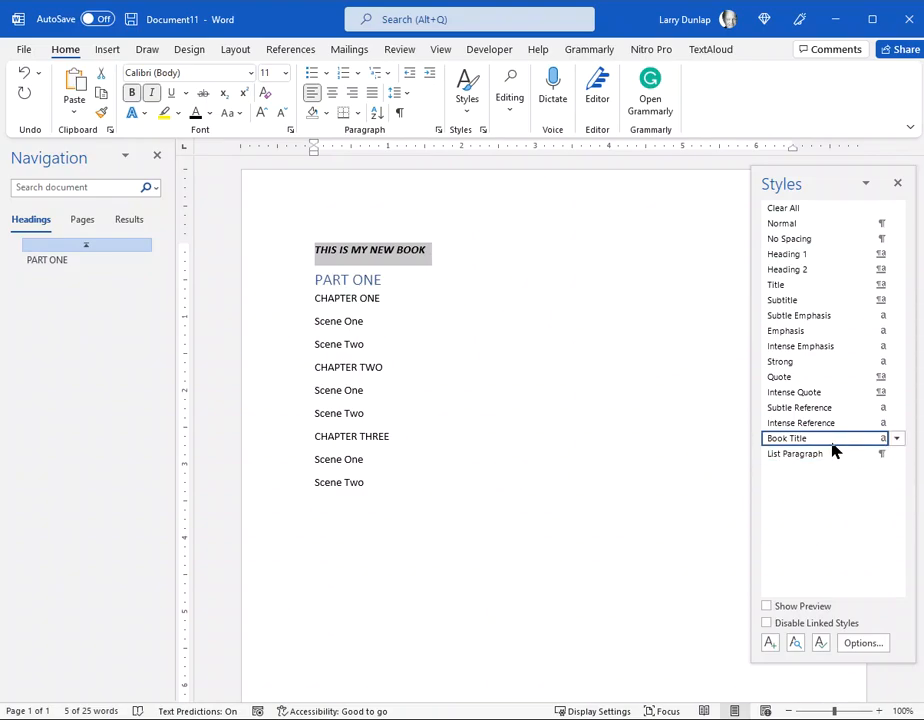
click(790, 286)
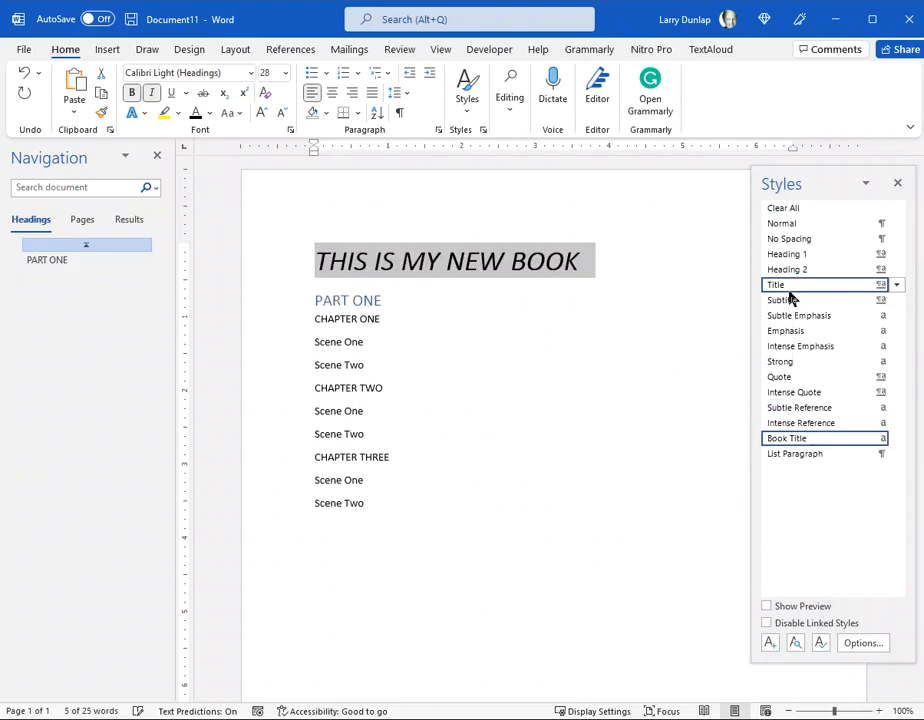
click(469, 255)
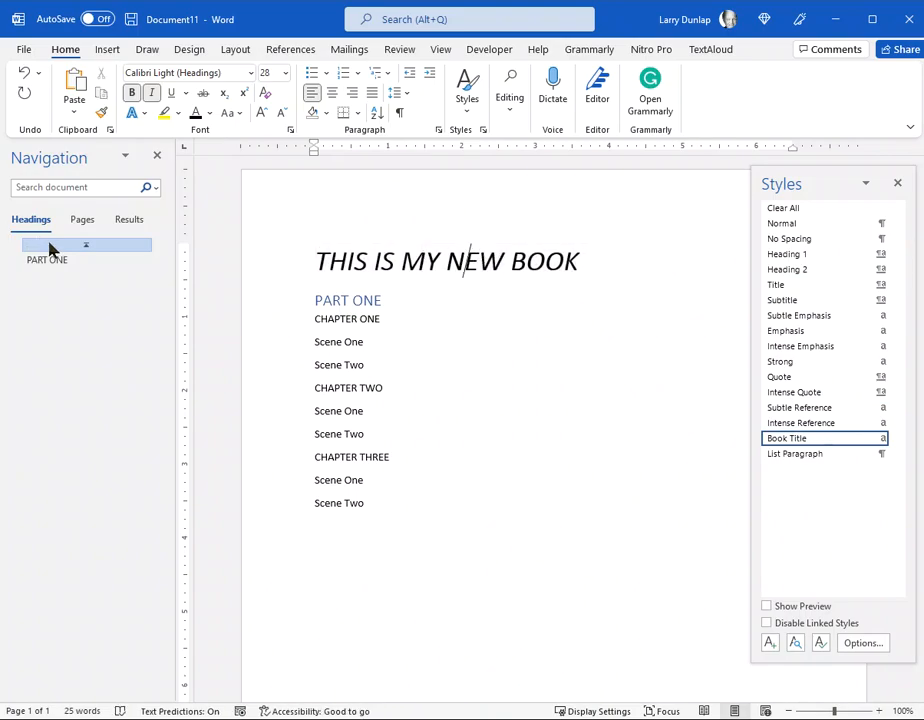
Step: Test the Navigation headings by going to the beginning of the document and to PART ONE
click(87, 247)
click(78, 262)
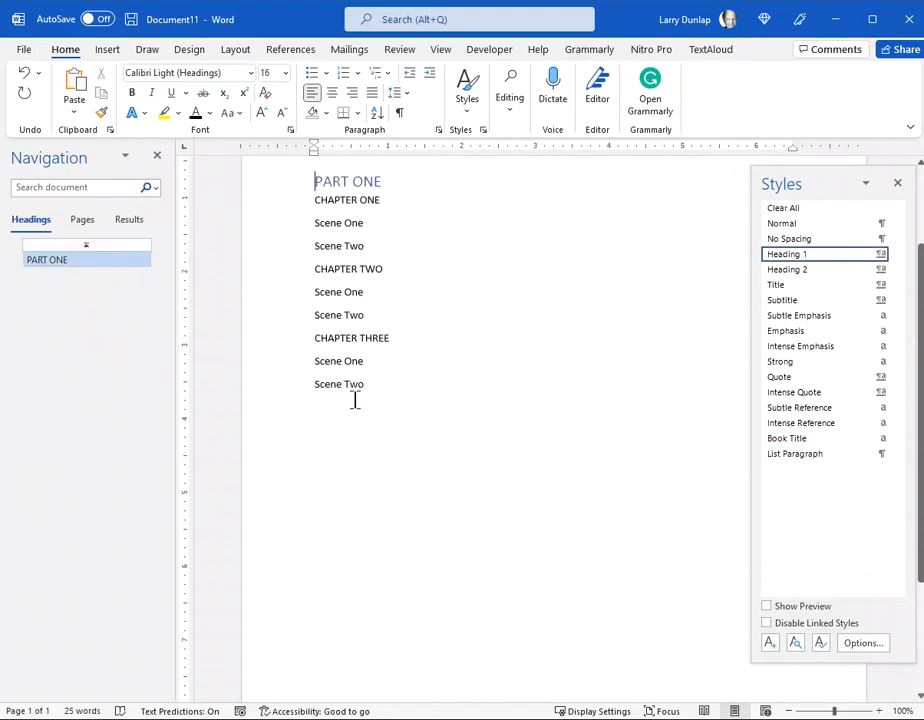
scroll(495, 449, up, 2)
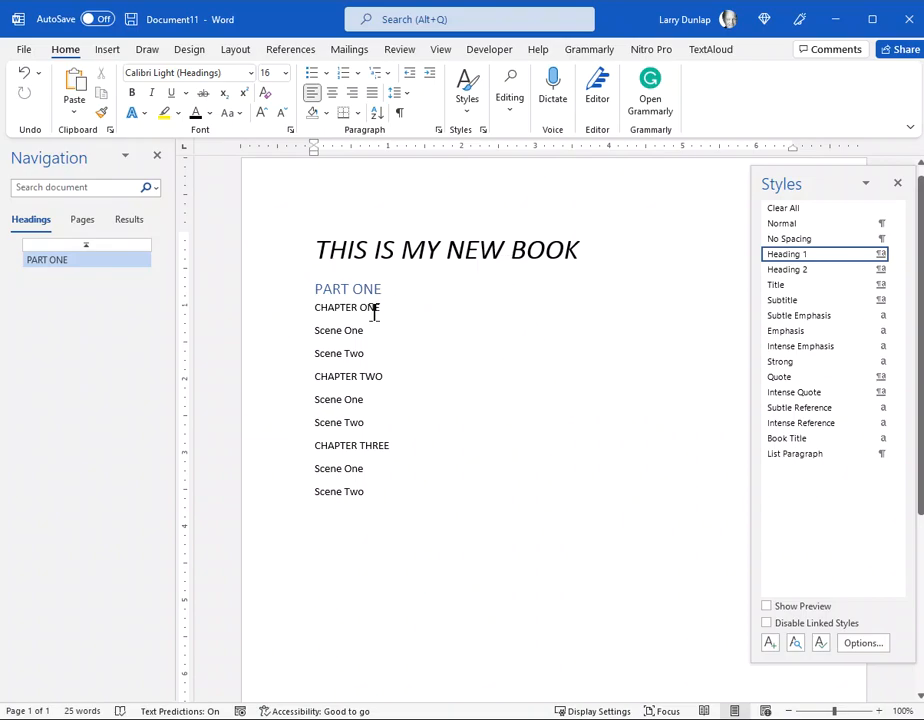
Step: Apply the Heading 2 style to the CHAPTER ONE, CHAPTER TWO and CHAPTER THREE lines
click(344, 307)
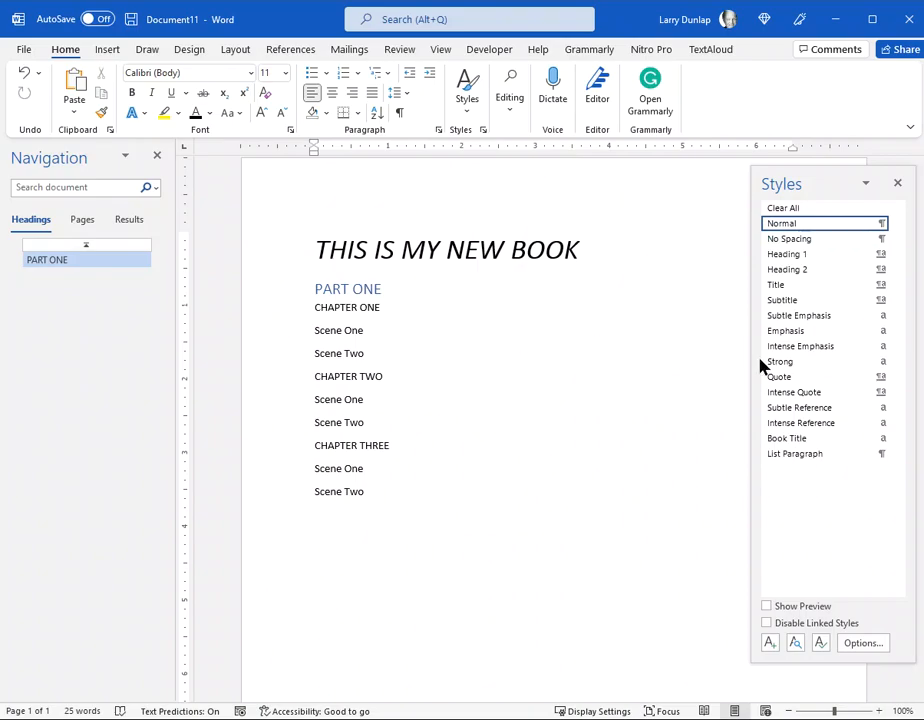
click(844, 272)
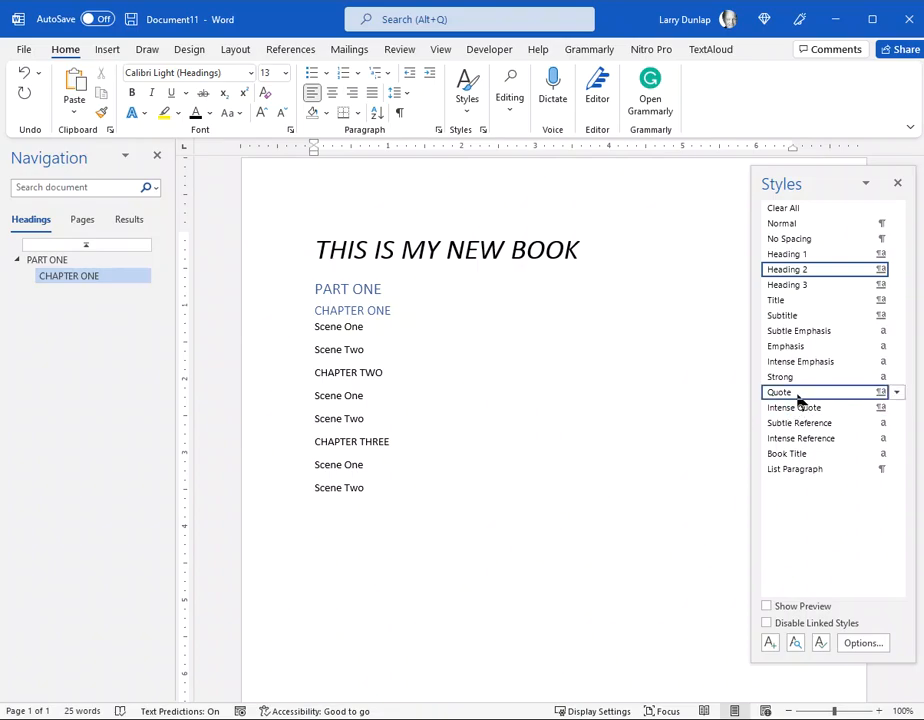
click(366, 372)
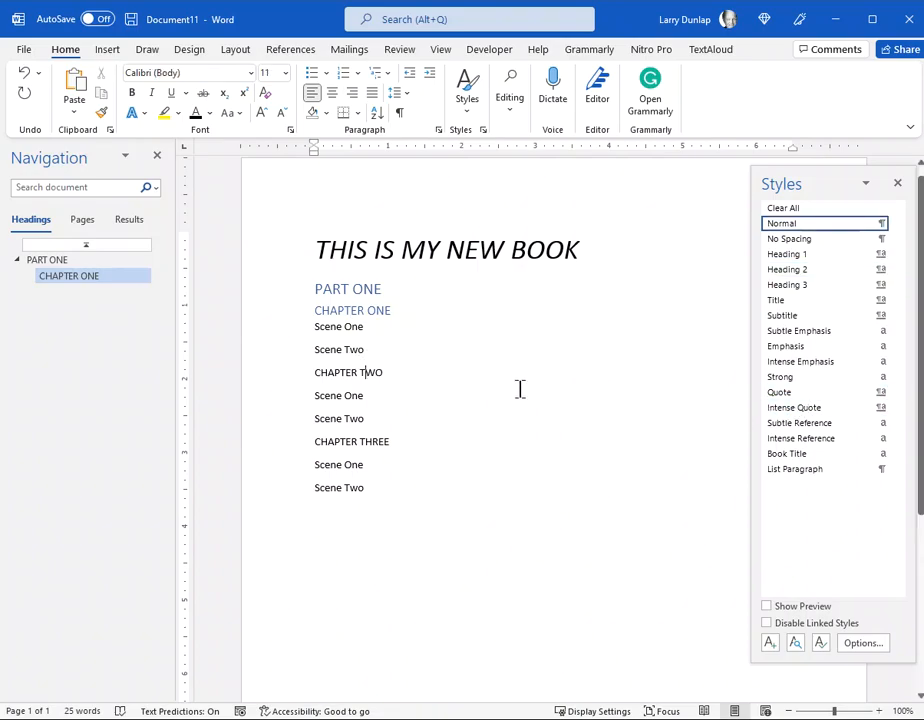
click(790, 270)
click(387, 436)
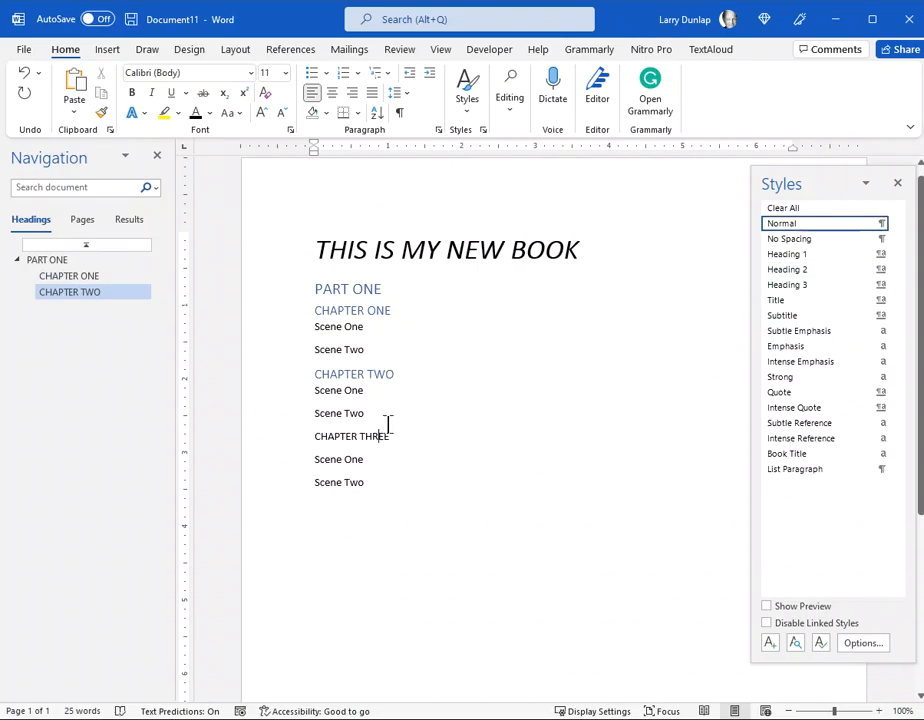
click(790, 270)
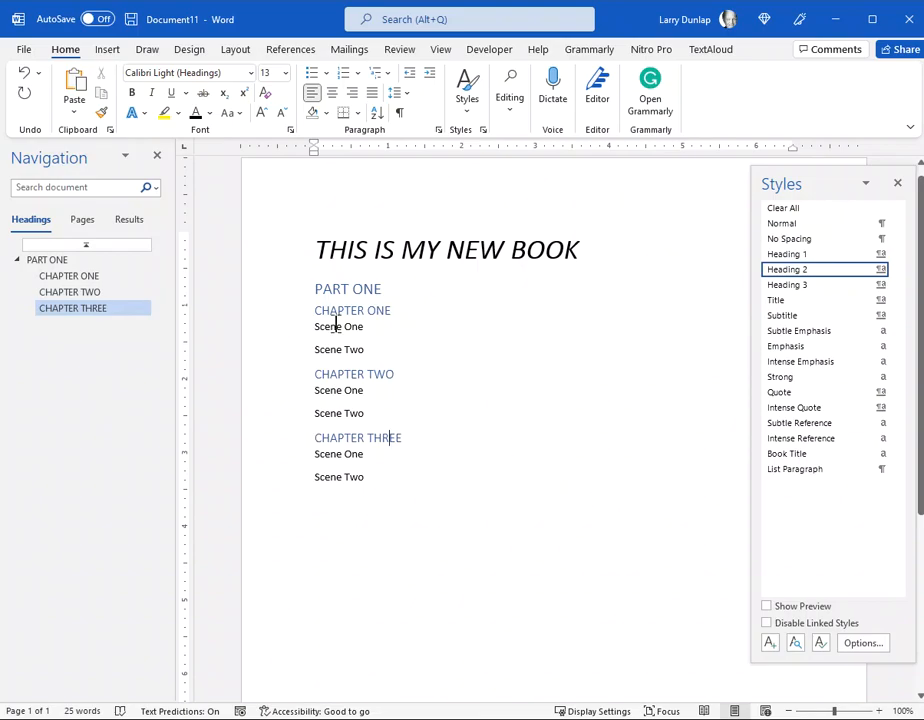
Step: Apply the Heading 3 style to the Scene One and Scene Two lines under all three chapters
drag(313, 326, 370, 349)
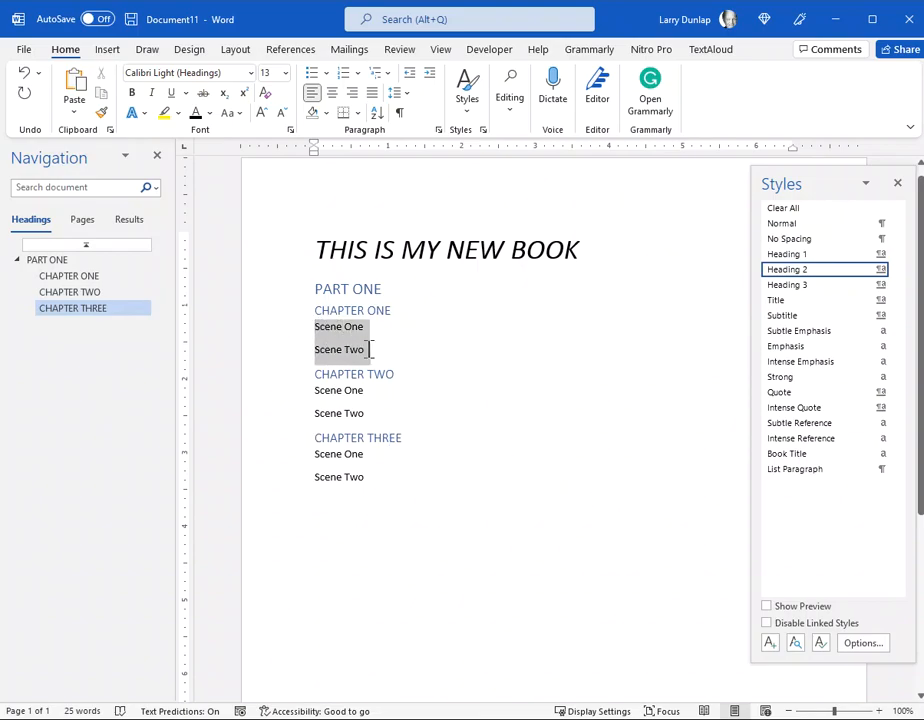
click(829, 289)
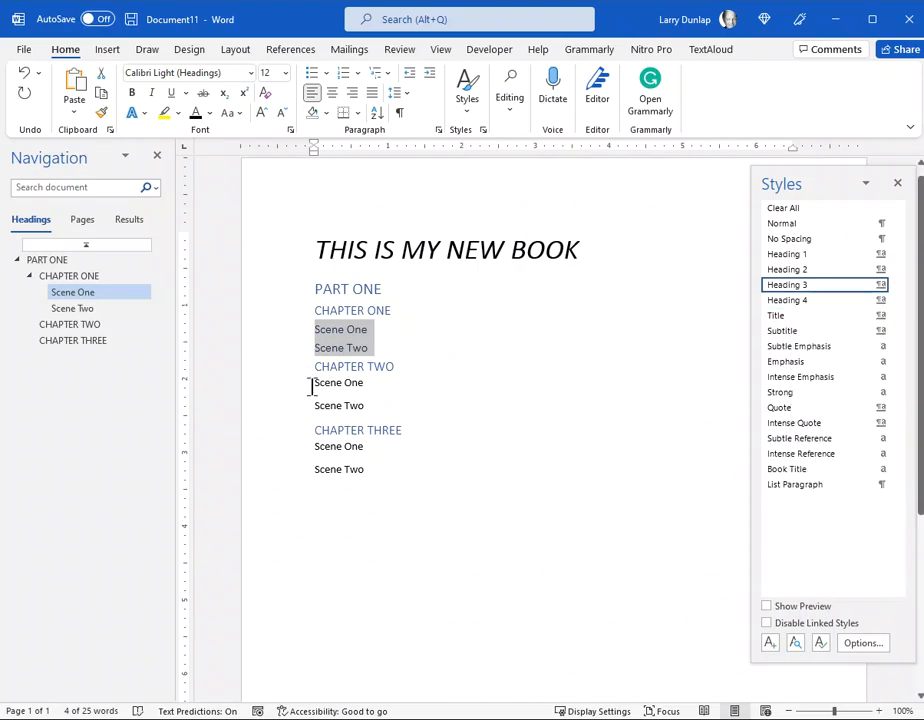
drag(310, 384, 362, 406)
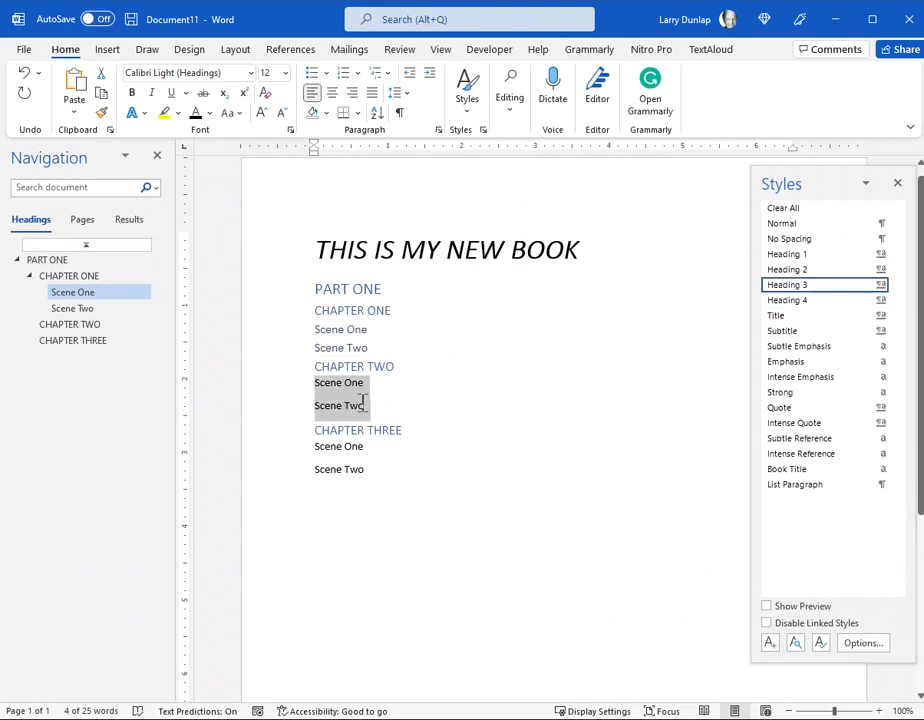
click(834, 286)
drag(314, 440, 384, 470)
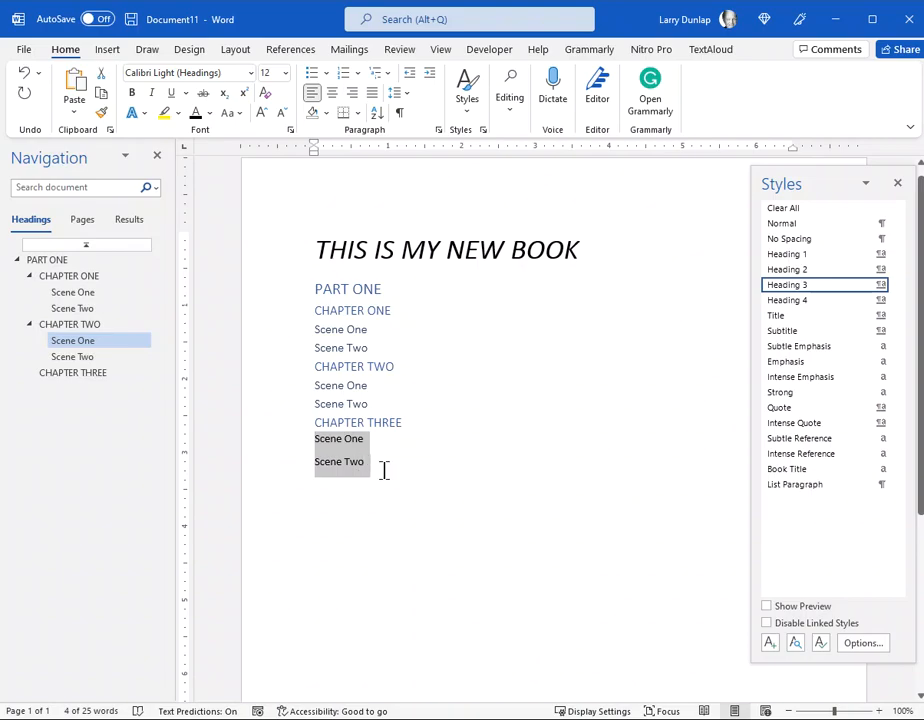
click(812, 289)
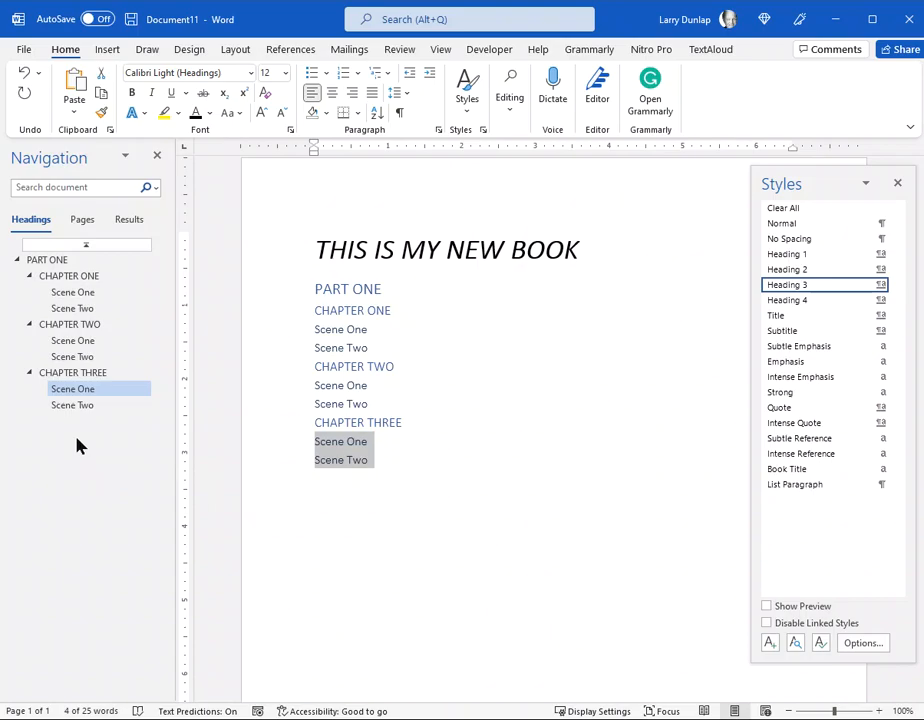
Step: Collapse CHAPTER THREE, CHAPTER TWO and CHAPTER ONE in the Navigation headings to hide their scenes
click(30, 373)
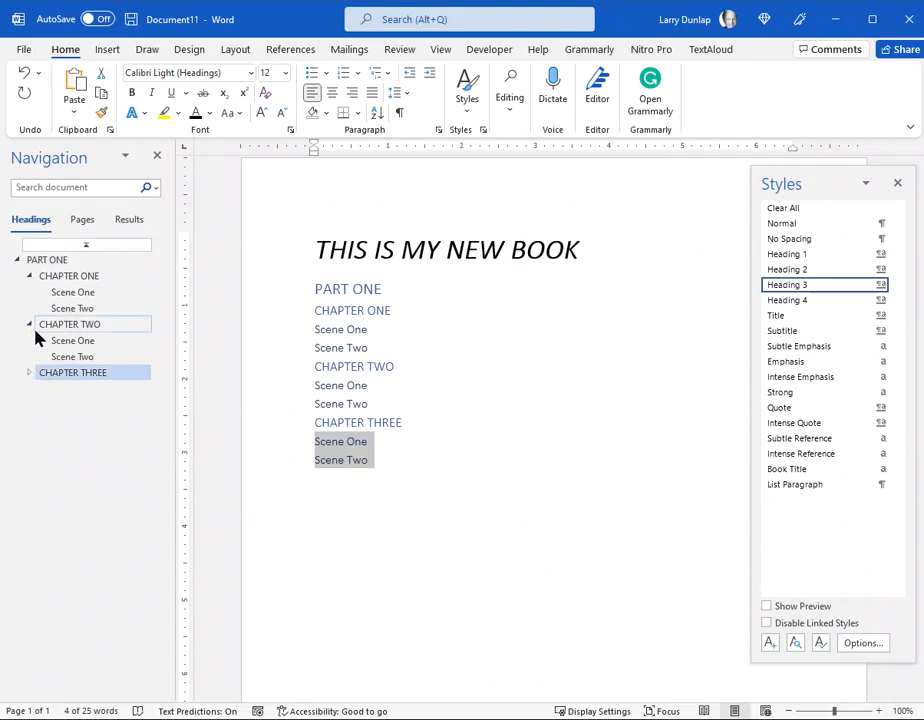
click(30, 325)
click(30, 277)
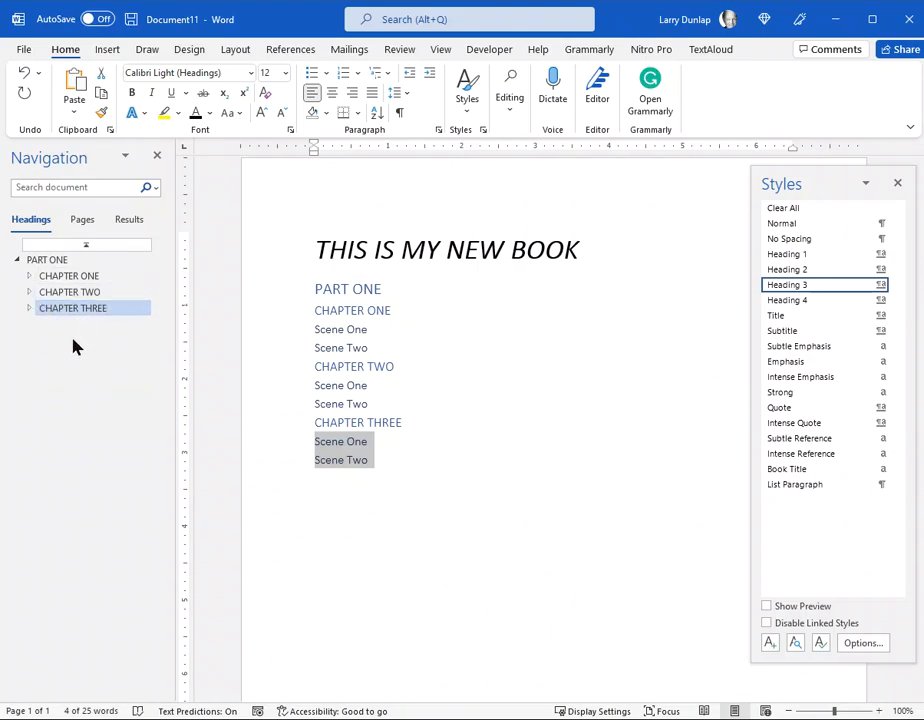
Step: Collapse the PART ONE heading in the document body and expand it again
click(308, 292)
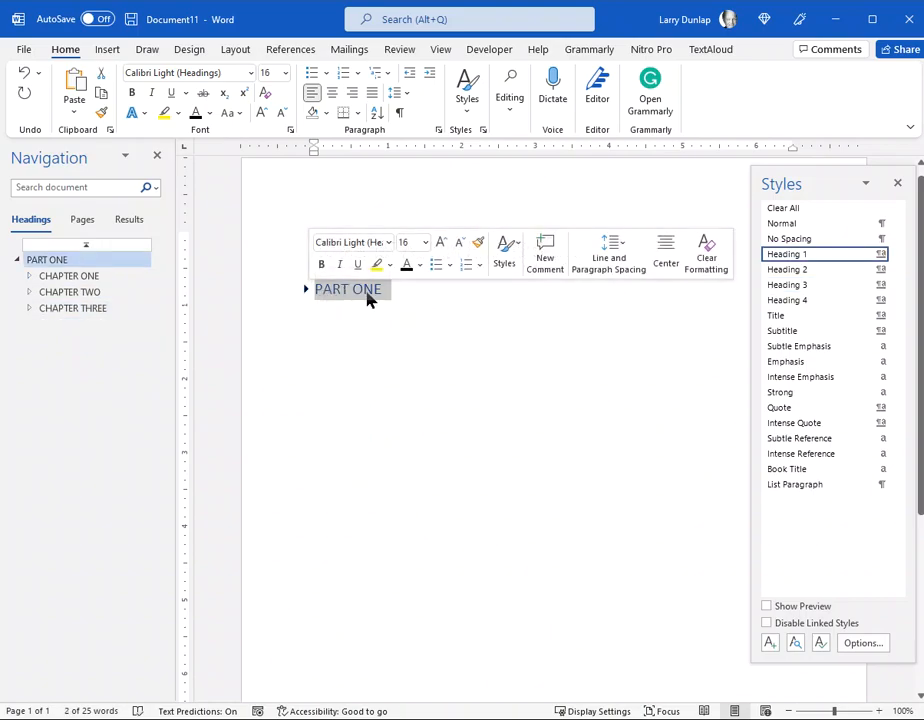
click(18, 261)
click(17, 260)
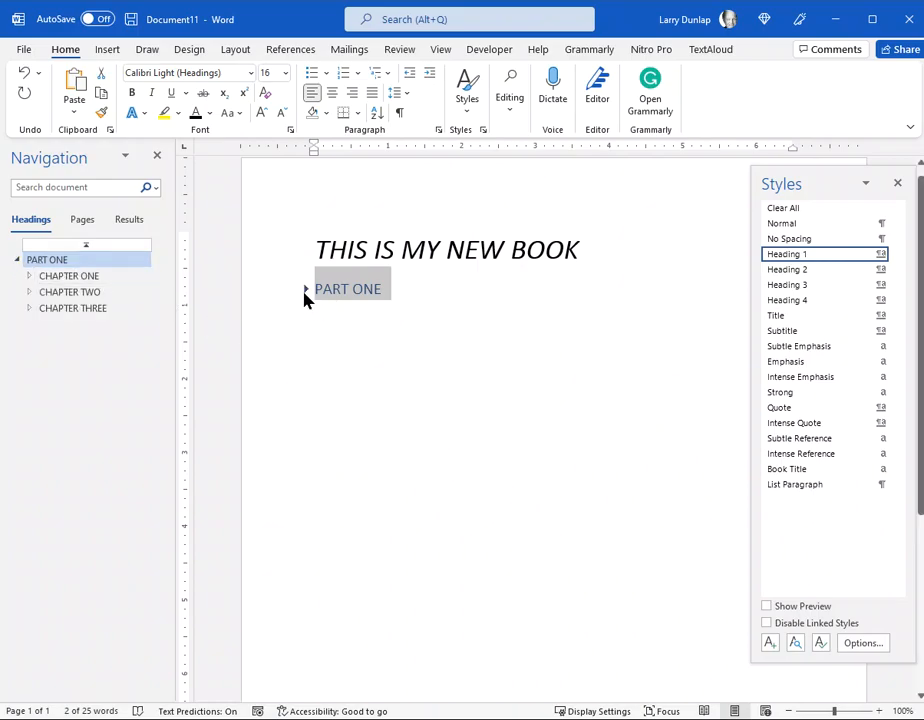
click(306, 292)
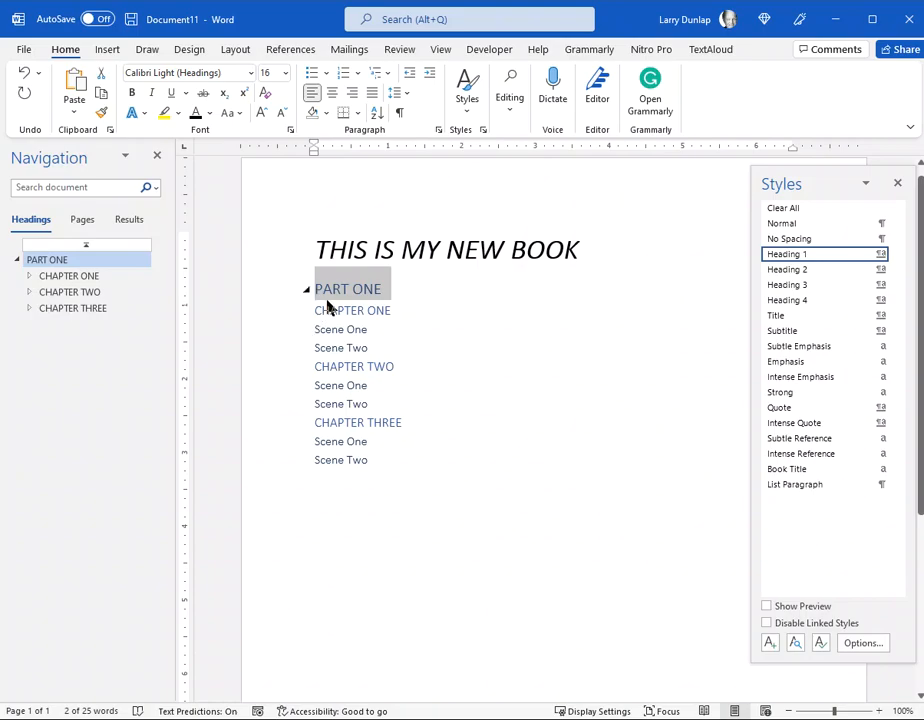
Step: Expand CHAPTER ONE, CHAPTER TWO and CHAPTER THREE in the Navigation headings to show their scenes
click(29, 276)
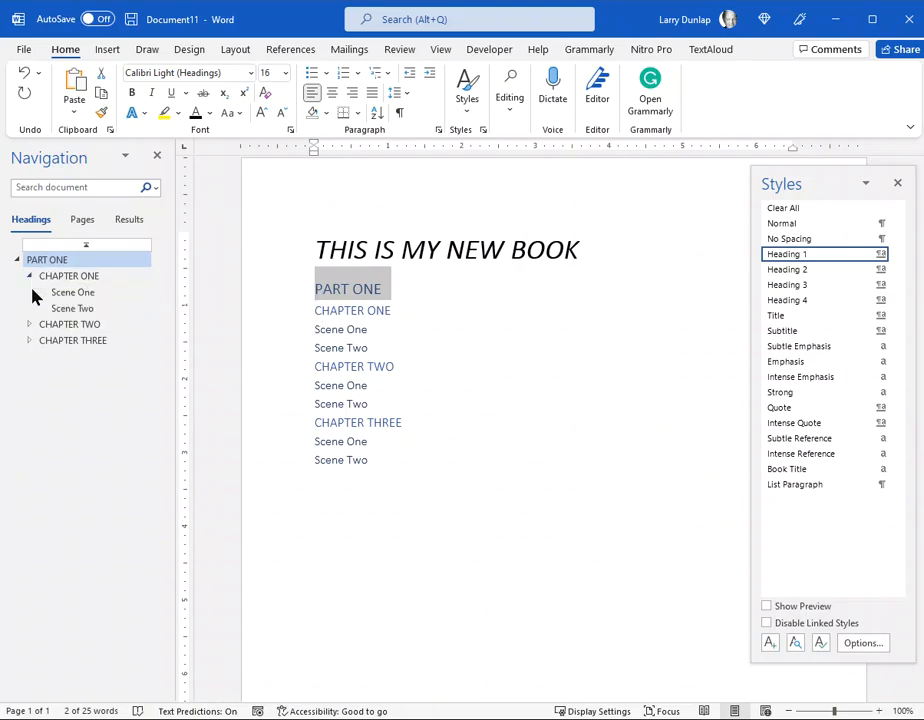
click(29, 324)
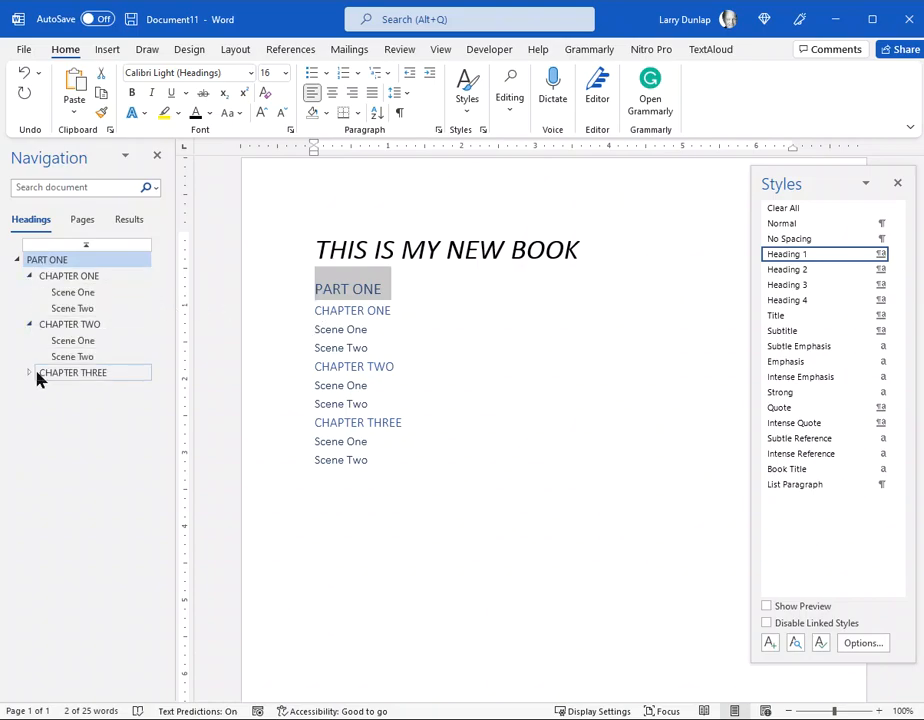
click(29, 372)
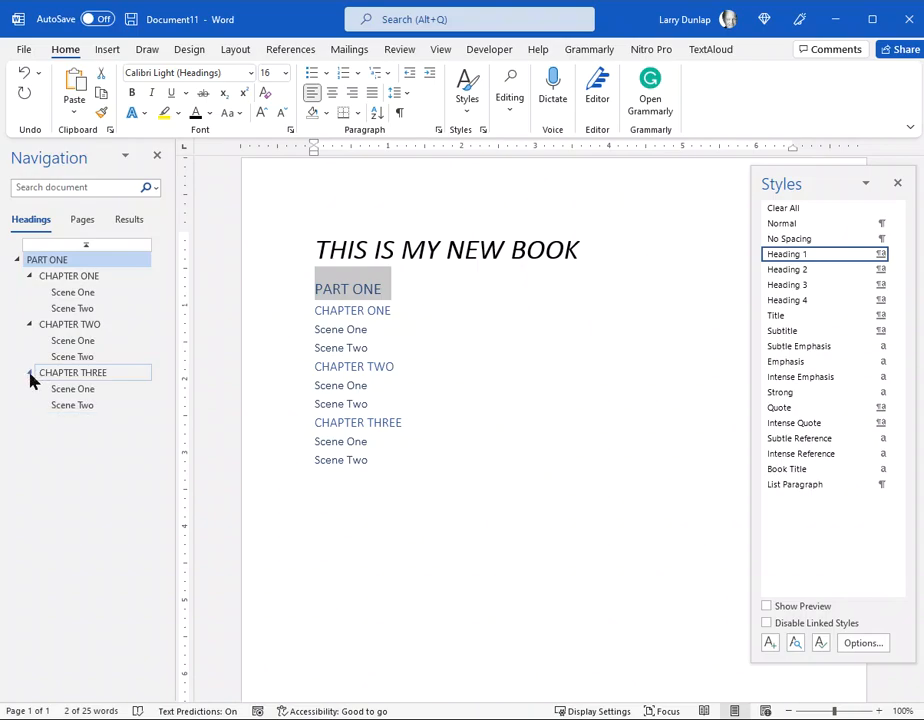
Step: Jump to Scene One of CHAPTER THREE through the Navigation headings and return to the top of the page
click(537, 574)
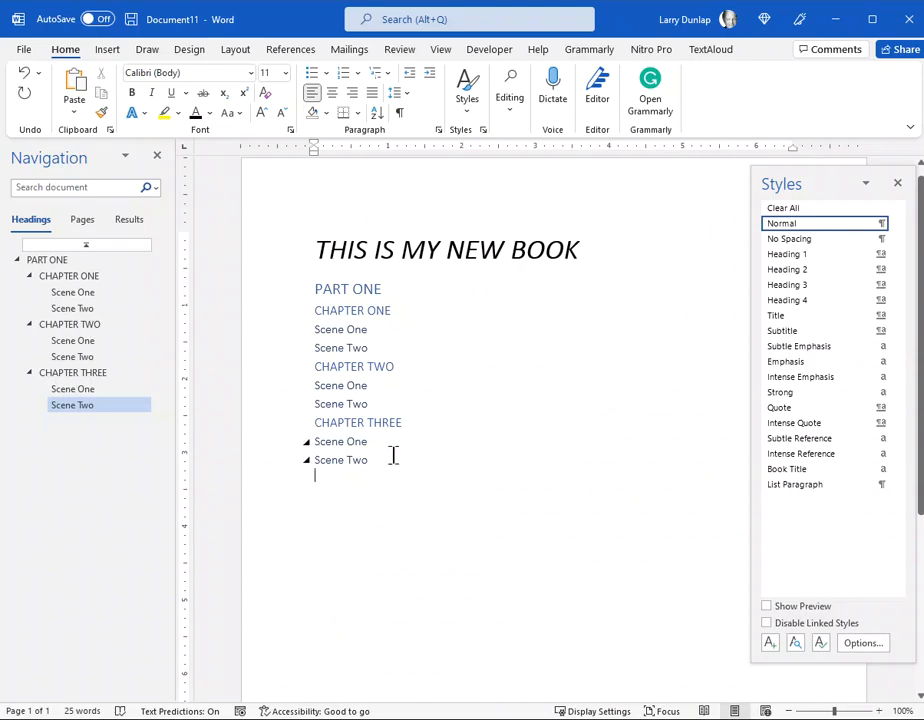
click(87, 390)
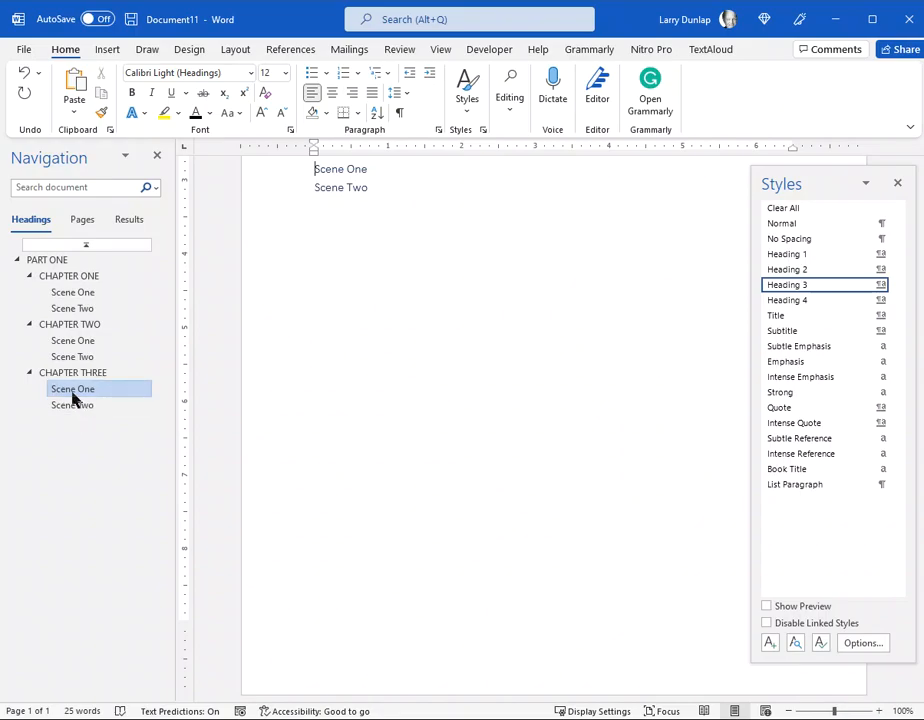
scroll(495, 400, up, 5)
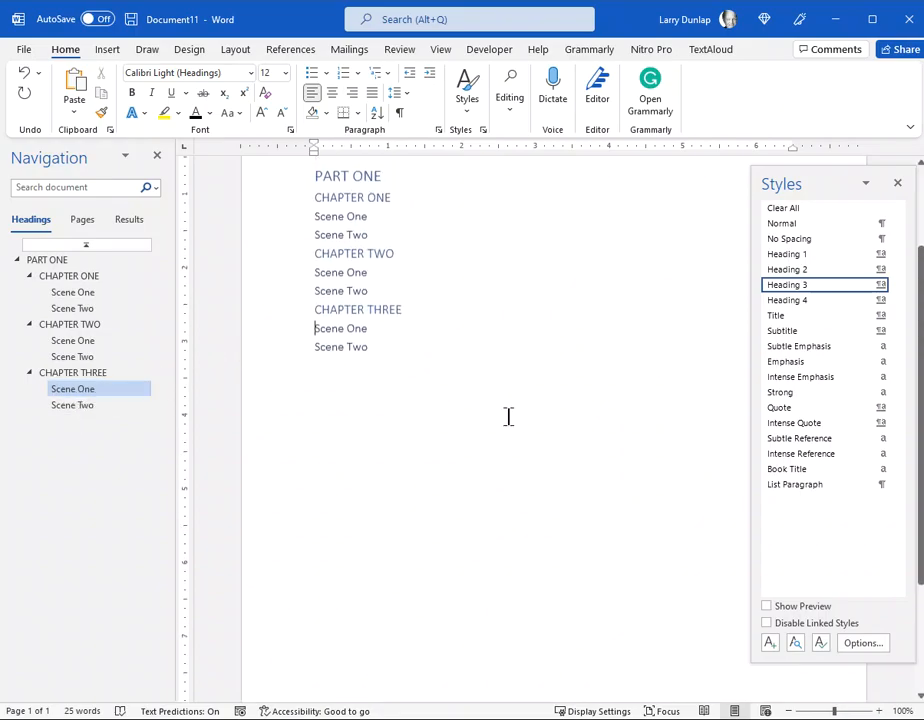
scroll(500, 413, up, 1)
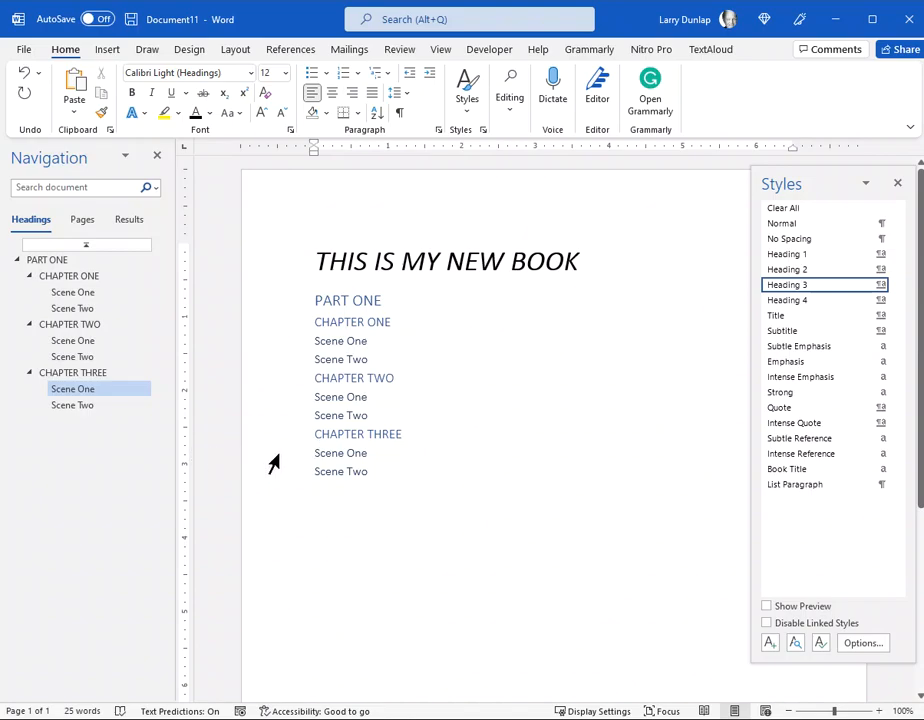
Step: Move CHAPTER THREE with its two scenes ahead of CHAPTER TWO using the Navigation headings
drag(406, 478, 298, 437)
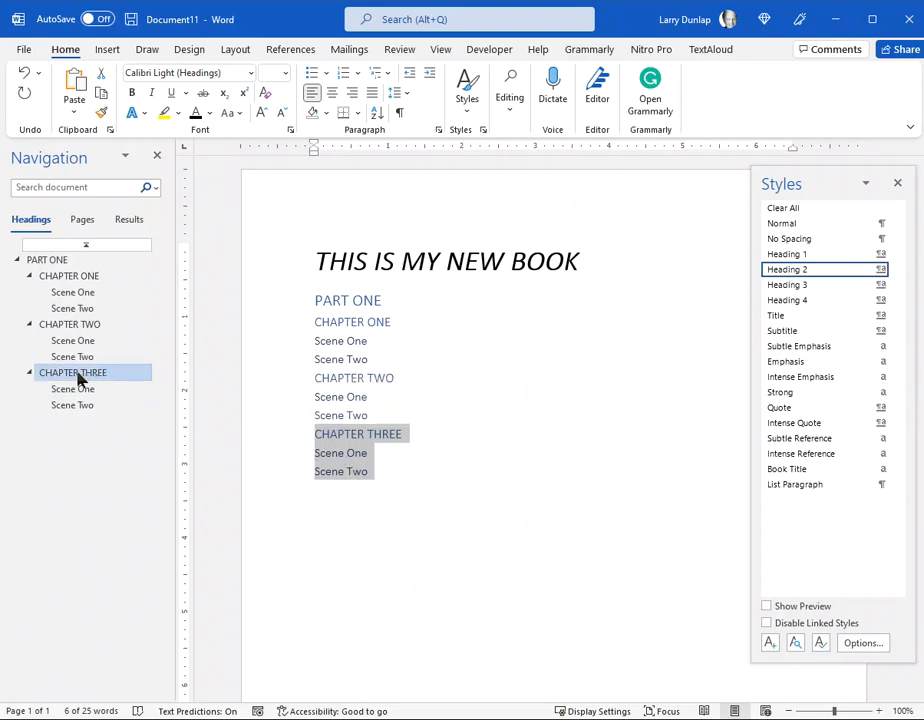
drag(78, 378, 104, 331)
drag(105, 330, 104, 328)
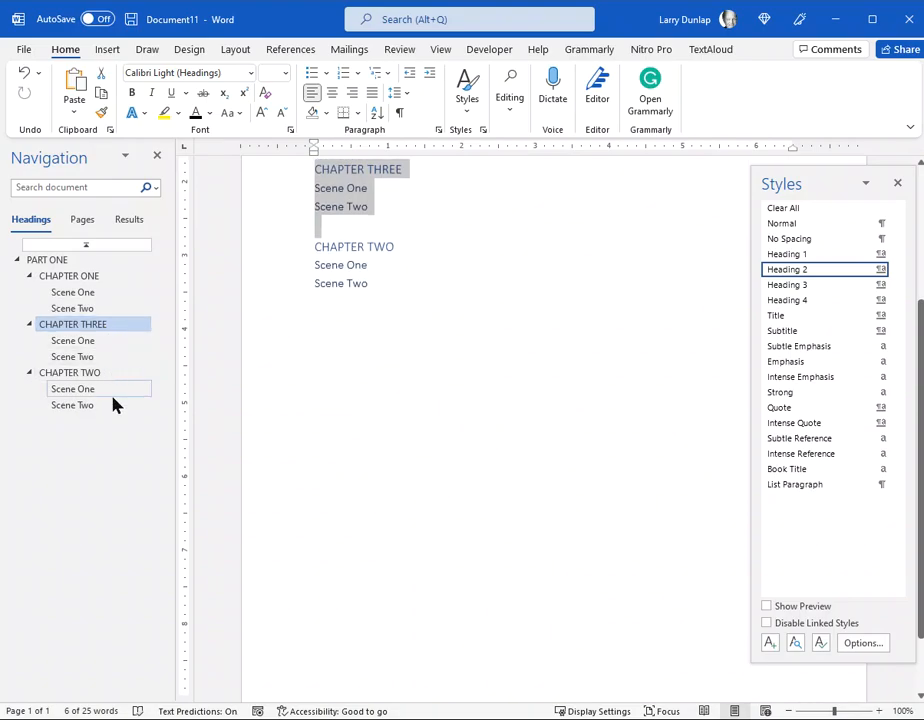
click(103, 333)
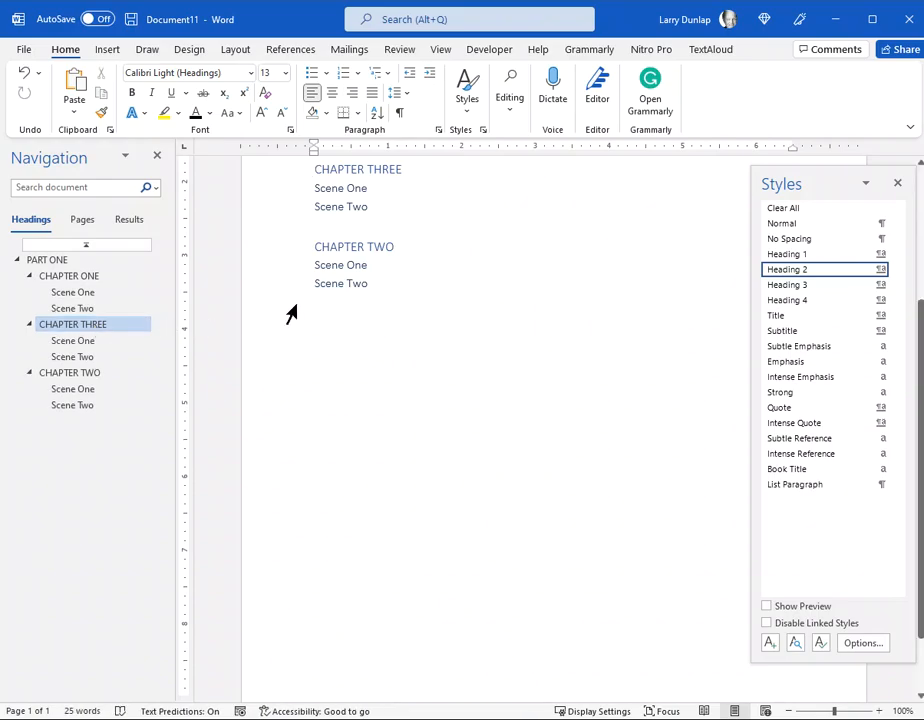
Step: Rename the moved CHAPTER THREE heading as CHAPTER TWO and insert an empty line above it
scroll(471, 295, up, 3)
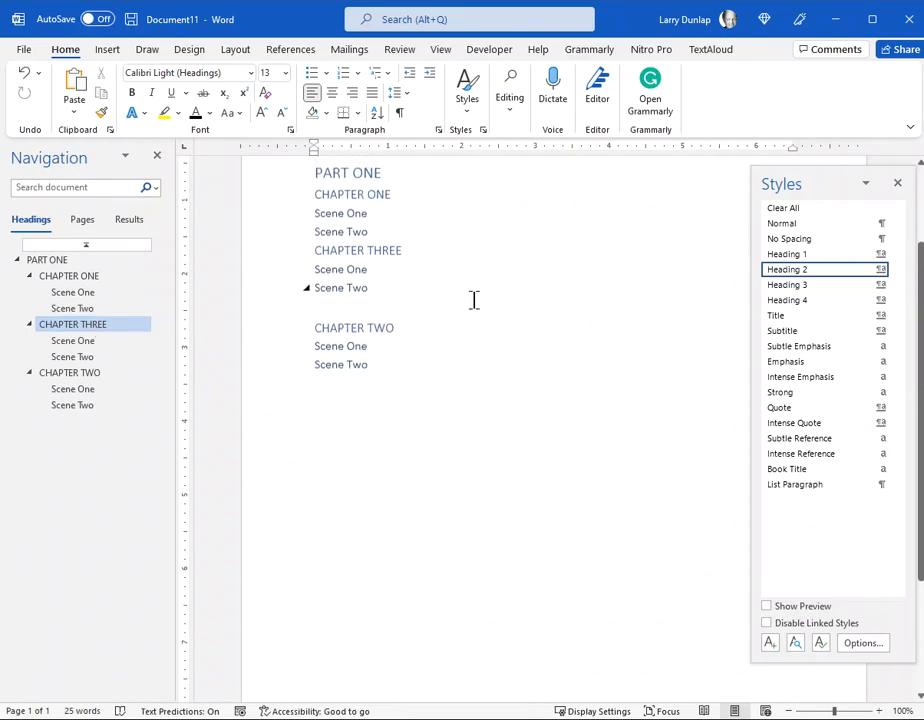
click(389, 328)
double_click(395, 328)
text(TWO)
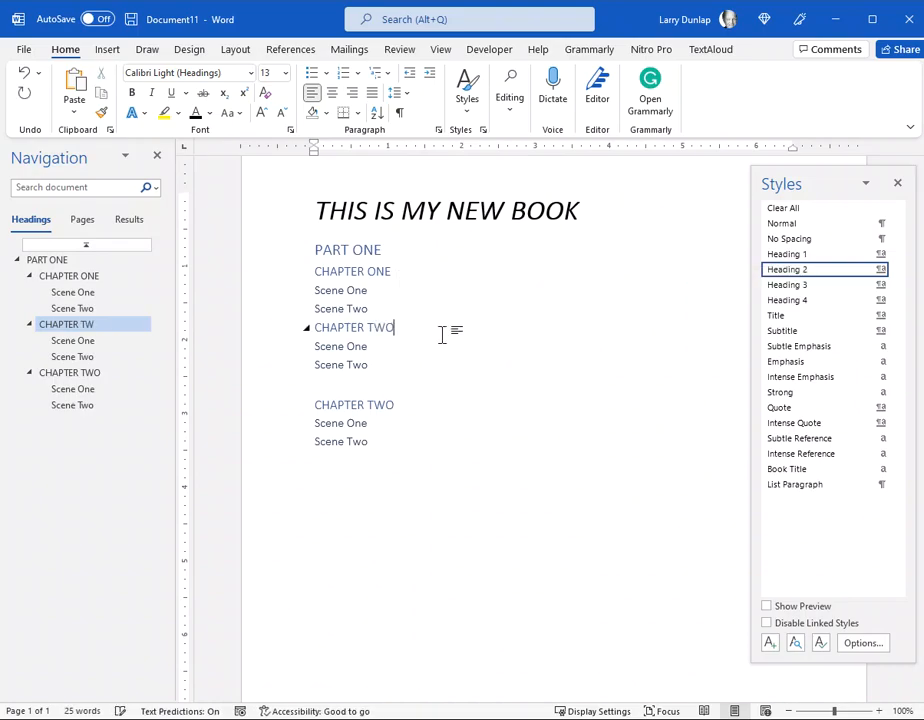
key(Up)
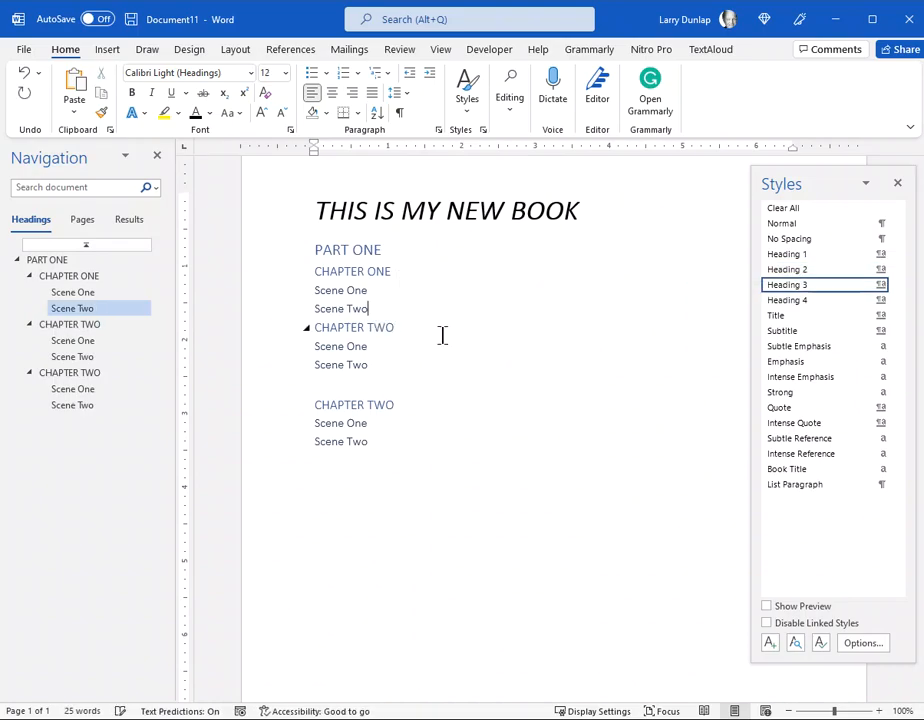
key(Return)
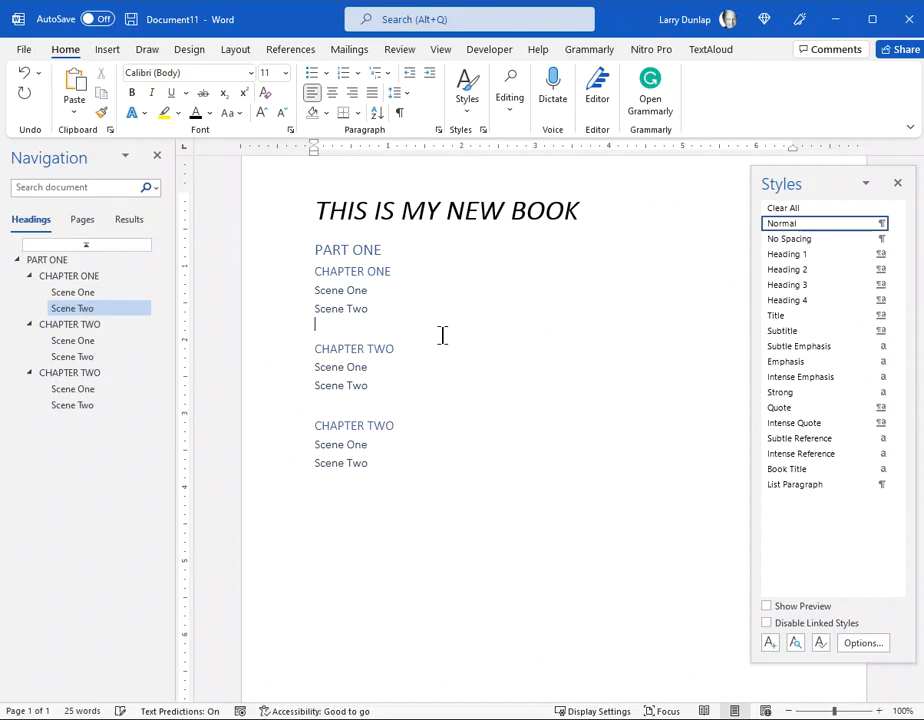
Step: Rename the last chapter heading in the document as CHAPTER THREE
double_click(380, 428)
text(T)
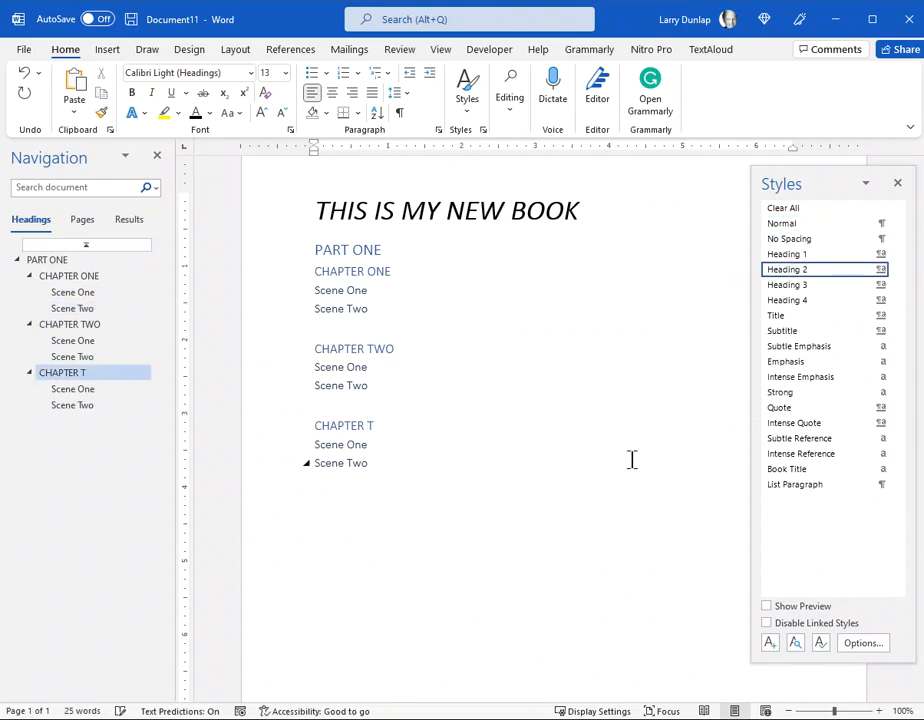
text(HREE)
click(632, 459)
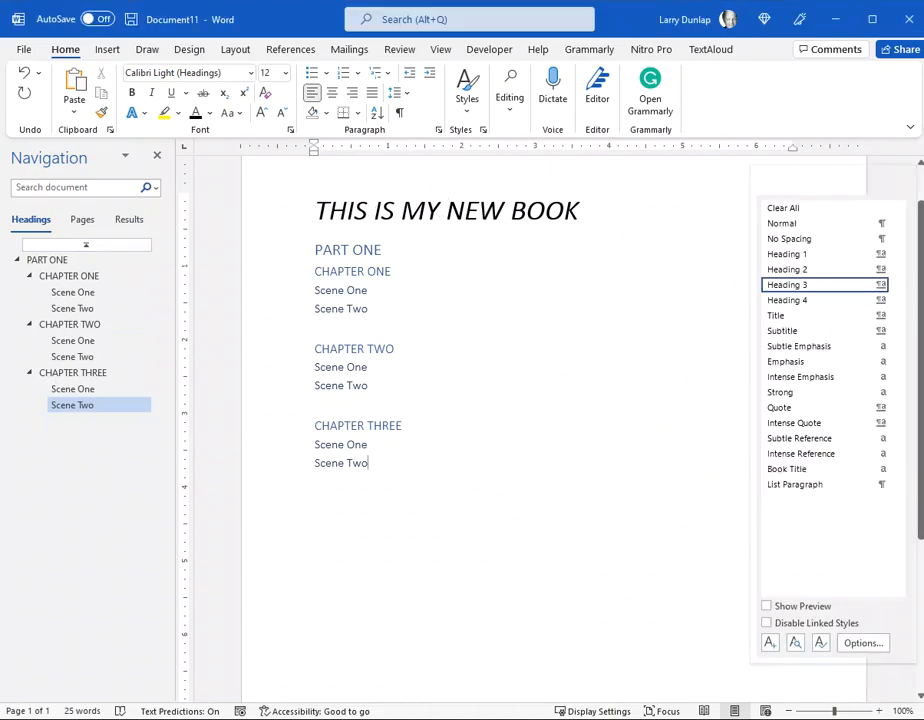
click(591, 406)
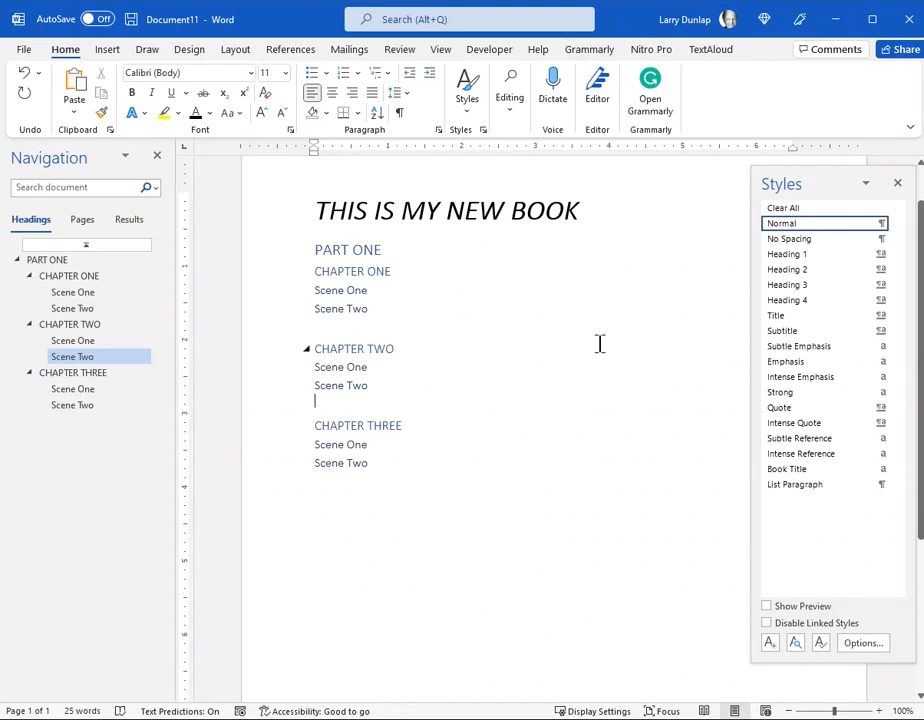
Step: Modify the Heading 1 style of the PART ONE heading so that its text is centered
click(382, 250)
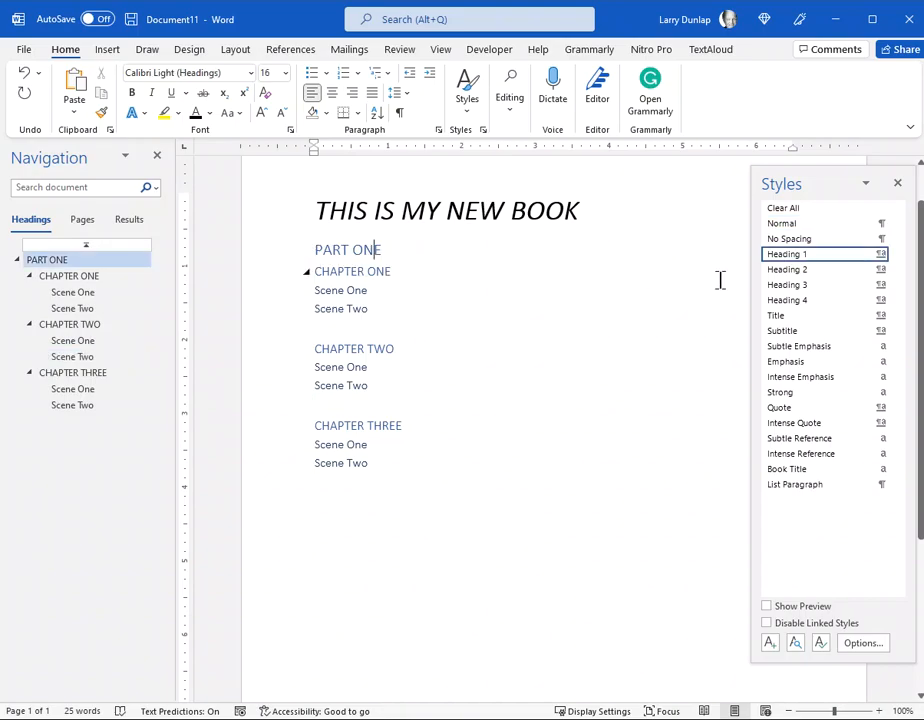
mouse_move(805, 262)
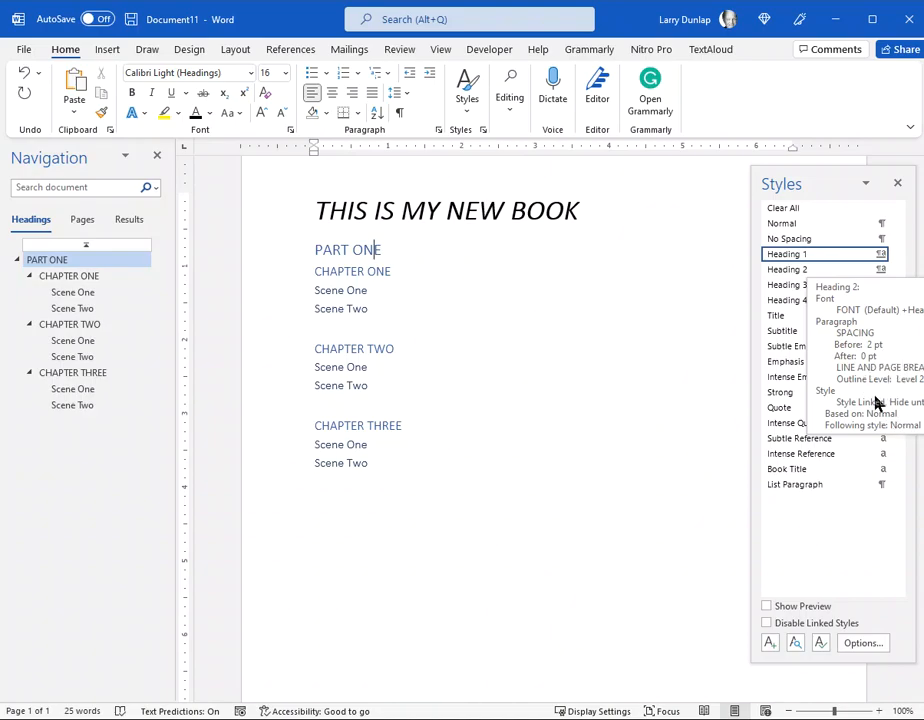
right_click(838, 257)
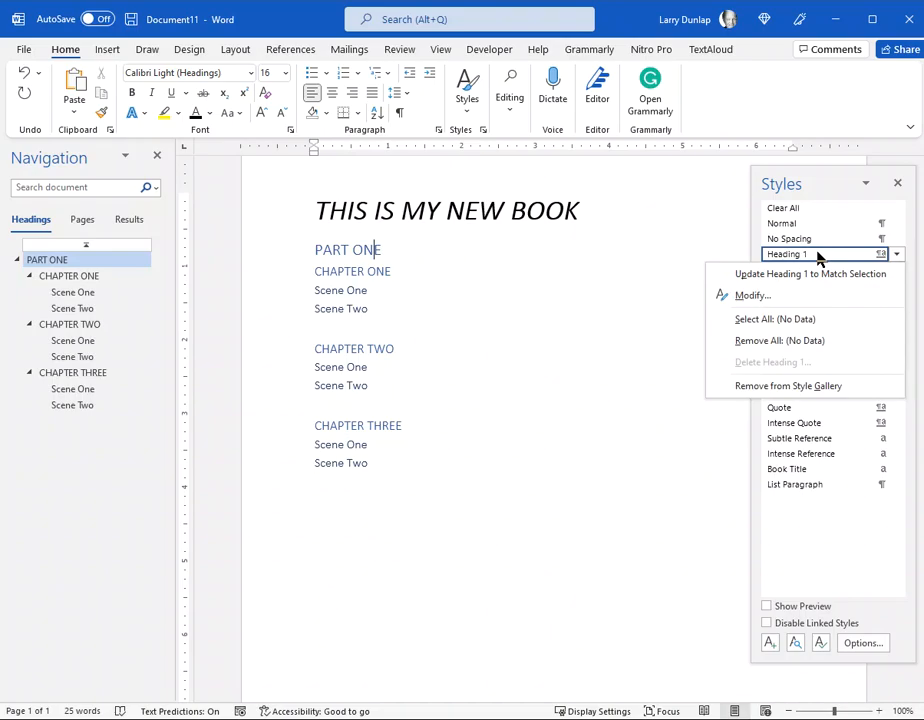
click(750, 299)
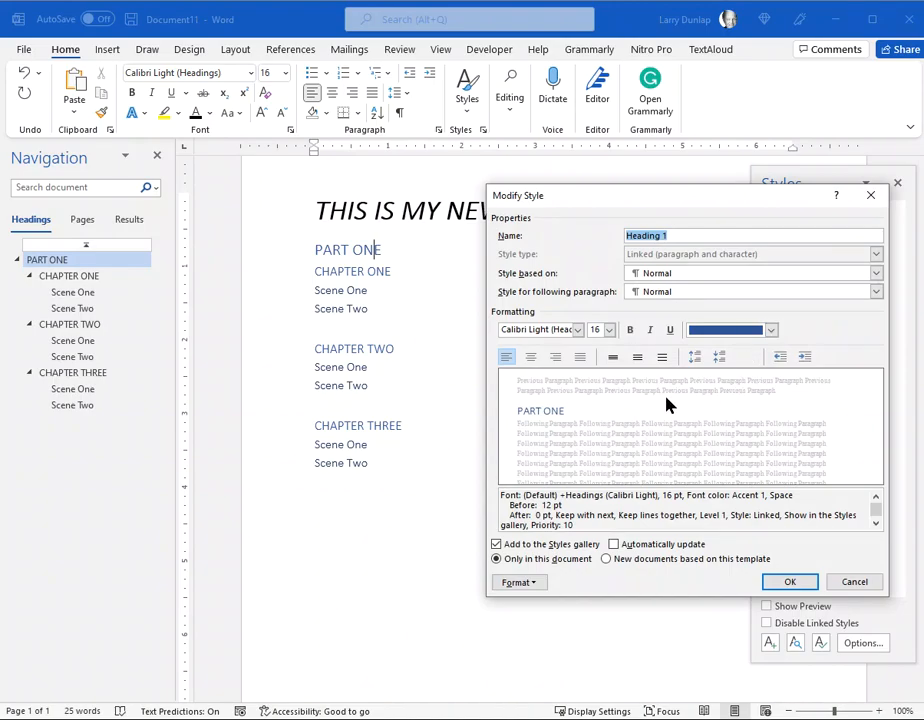
click(531, 358)
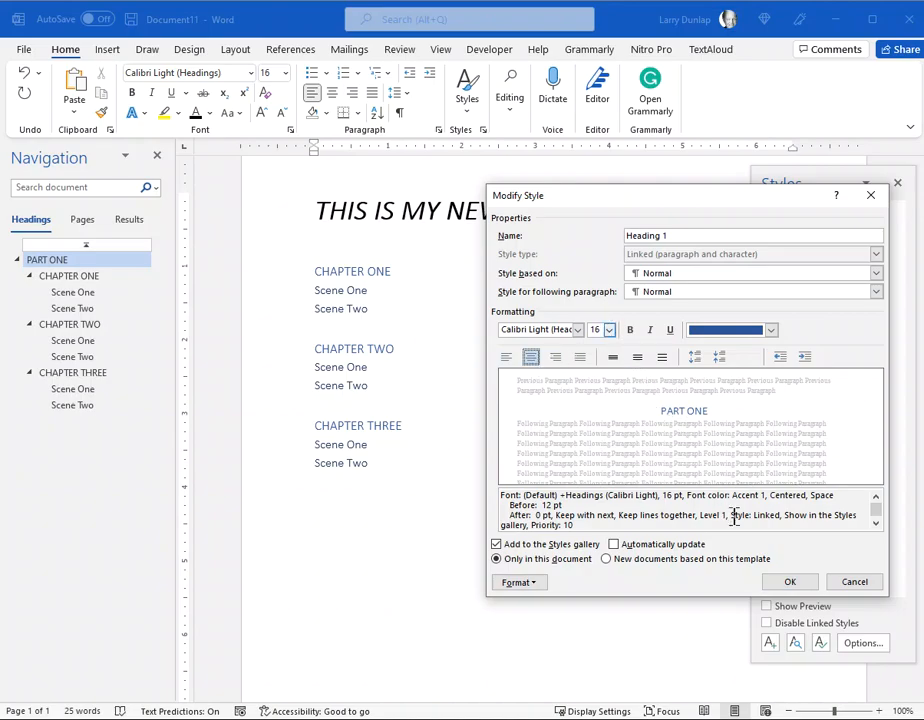
click(790, 582)
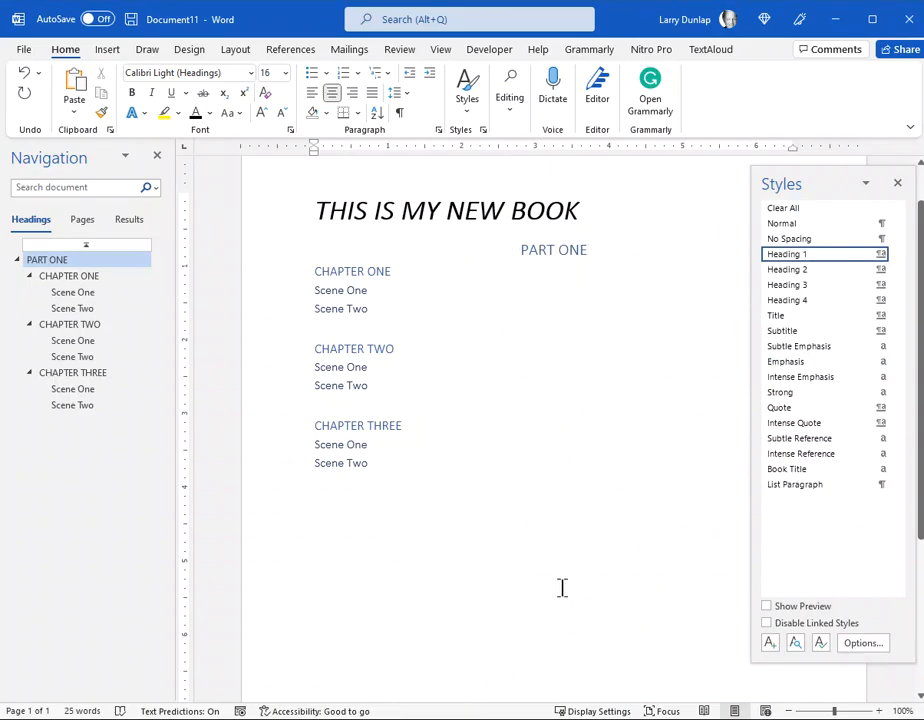
Step: Add a PART TWO line below the last scene of CHAPTER THREE and format it as Heading 1
click(513, 476)
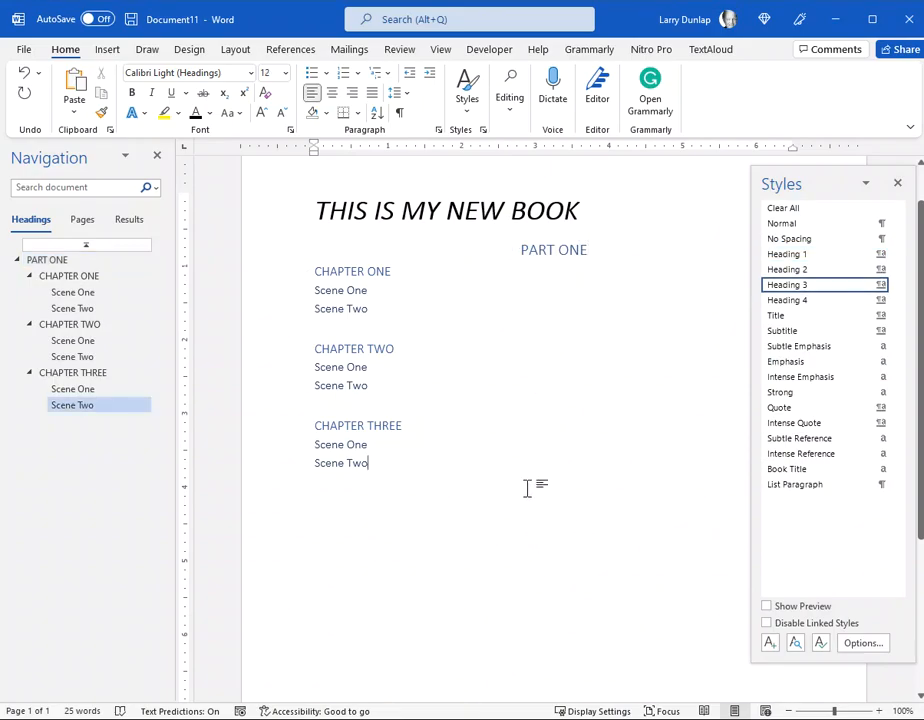
key(Return)
text(PR)
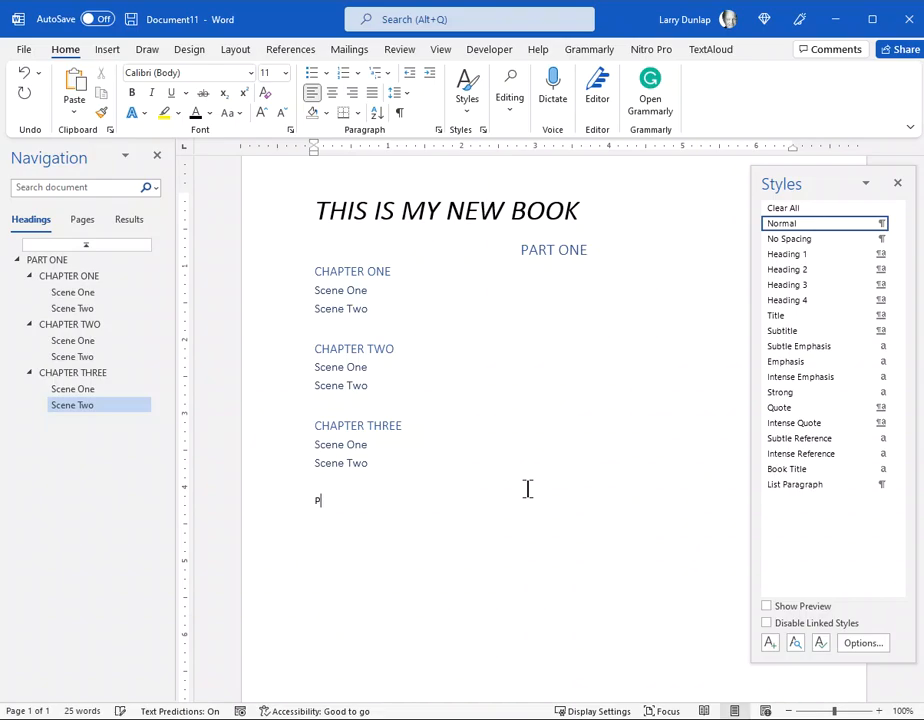
key(BackSpace)
key(BackSpace)
text(PART TWO)
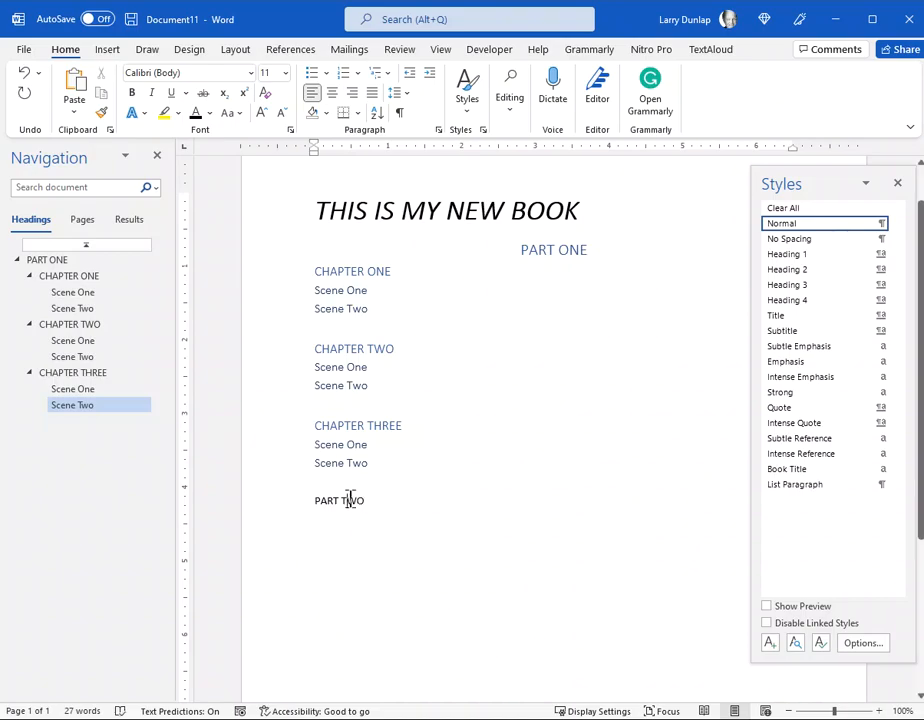
click(855, 258)
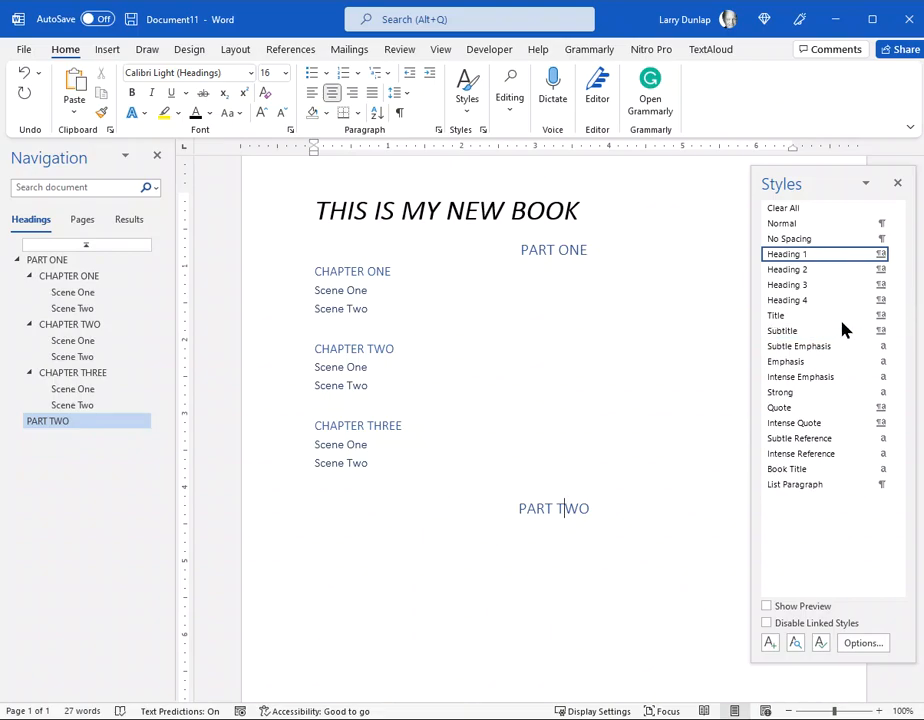
Step: Apply Heading 3 to the PART TWO line and set the Heading 3 style's left indentation to 0.5"
mouse_move(820, 305)
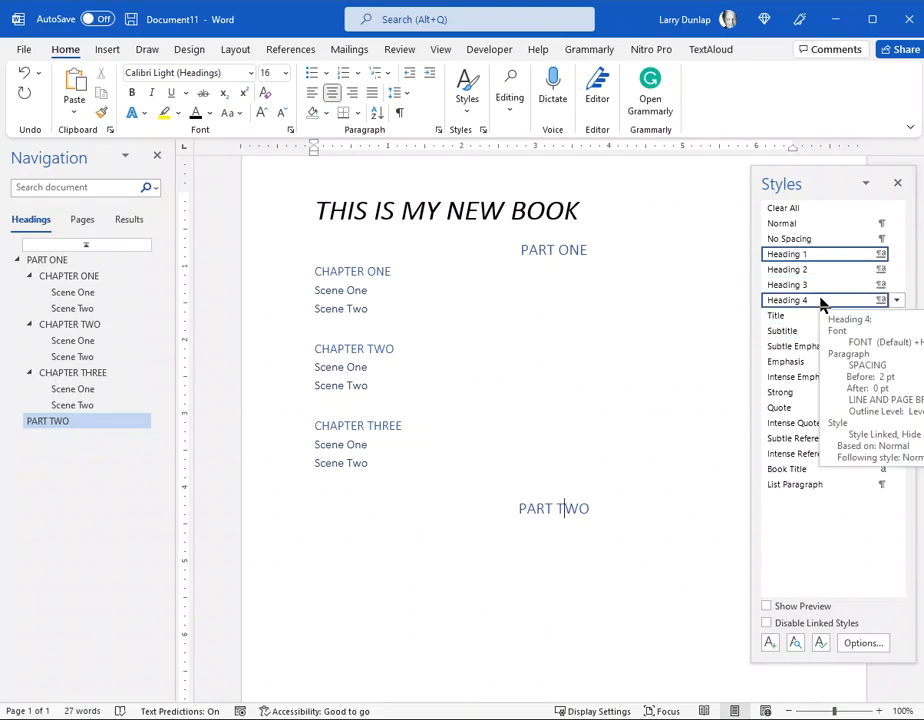
click(816, 289)
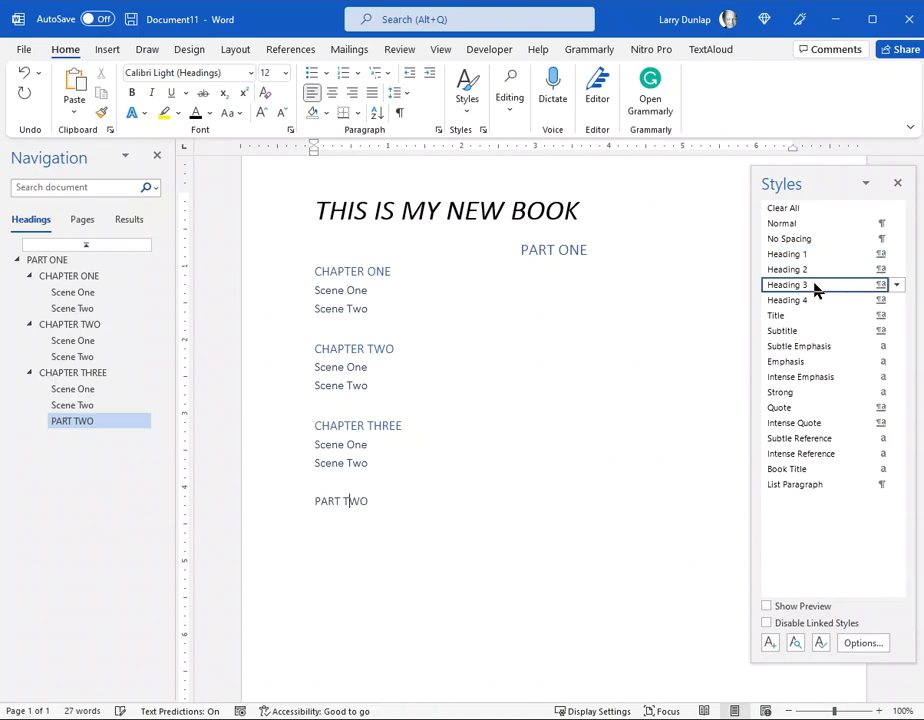
click(897, 285)
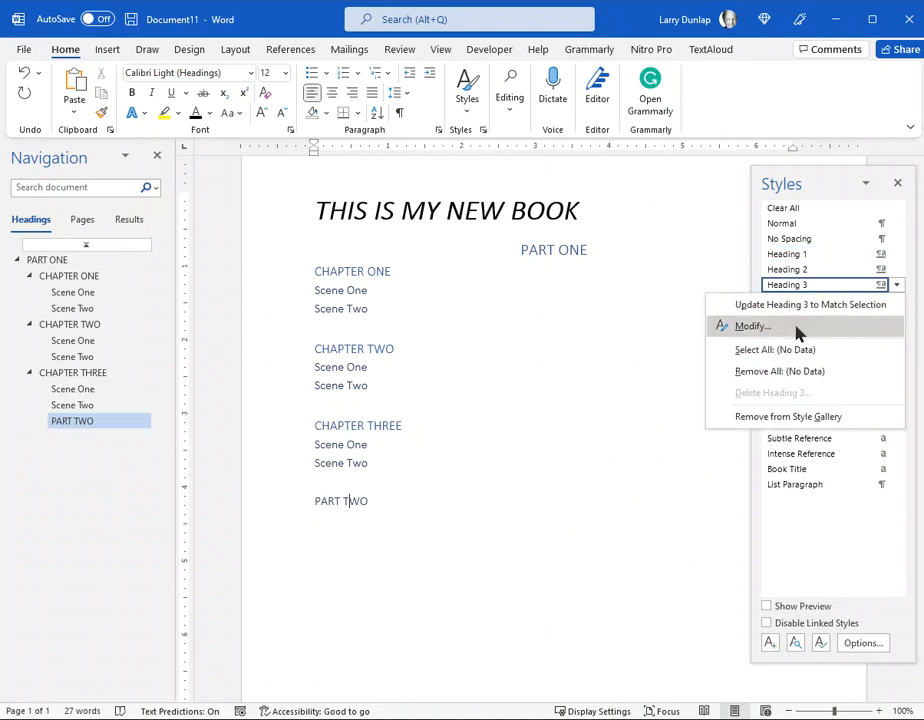
click(795, 330)
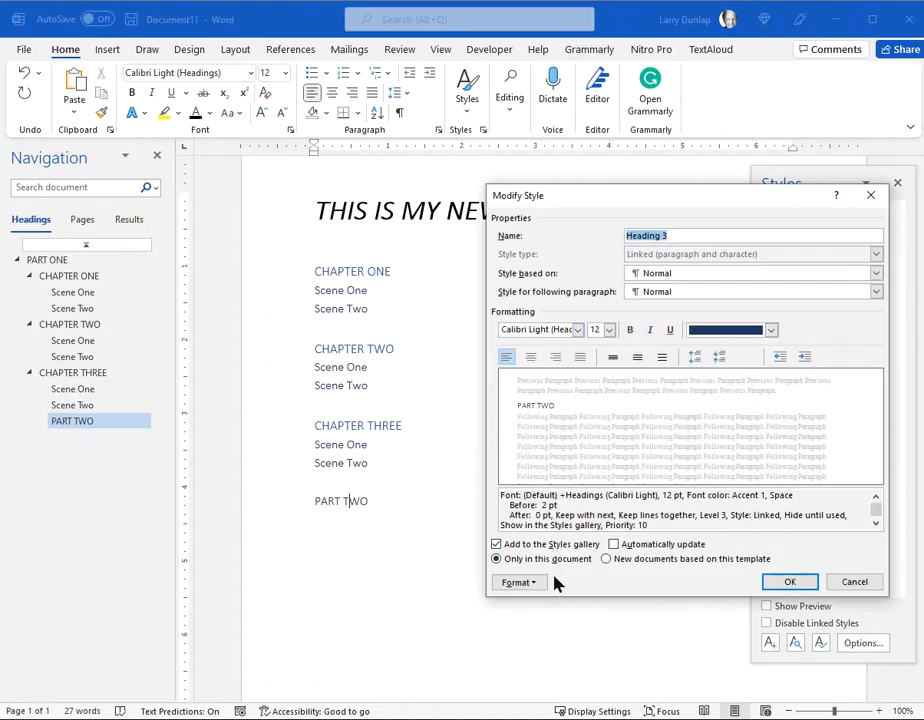
click(536, 584)
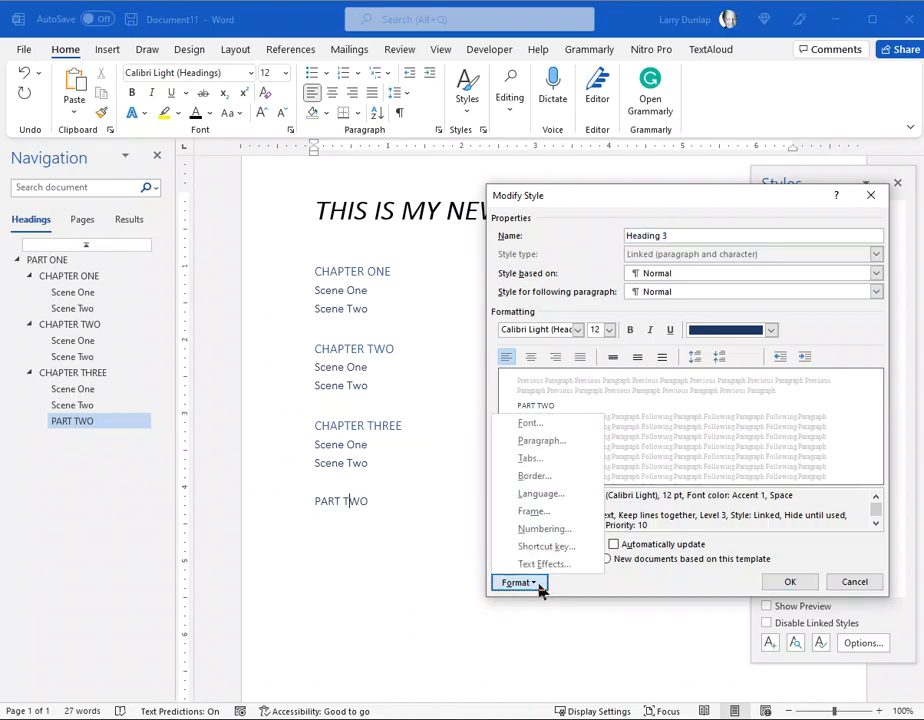
click(565, 444)
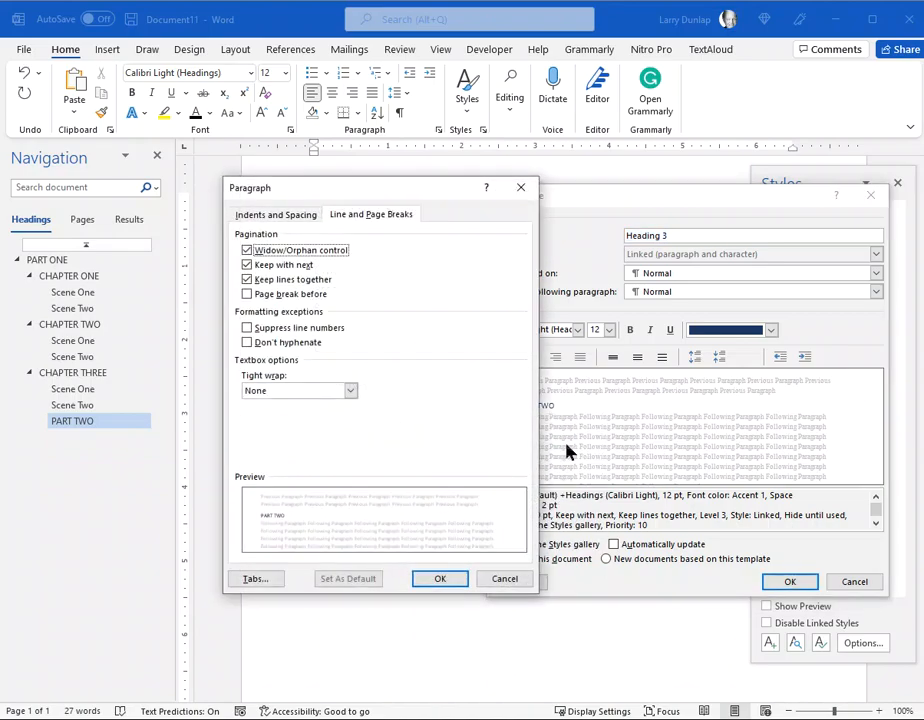
click(300, 215)
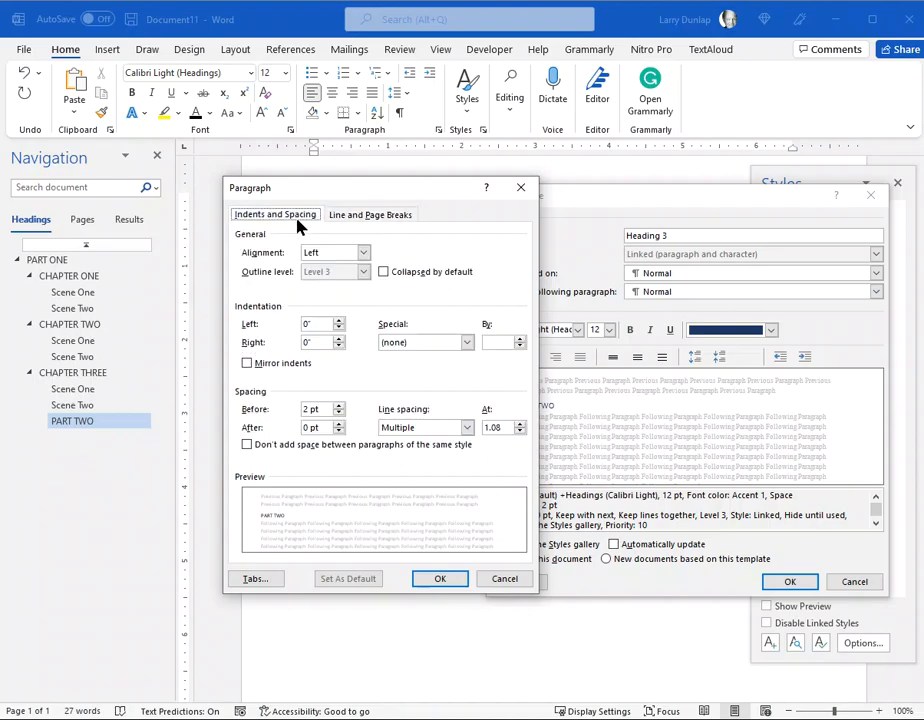
drag(366, 198, 722, 200)
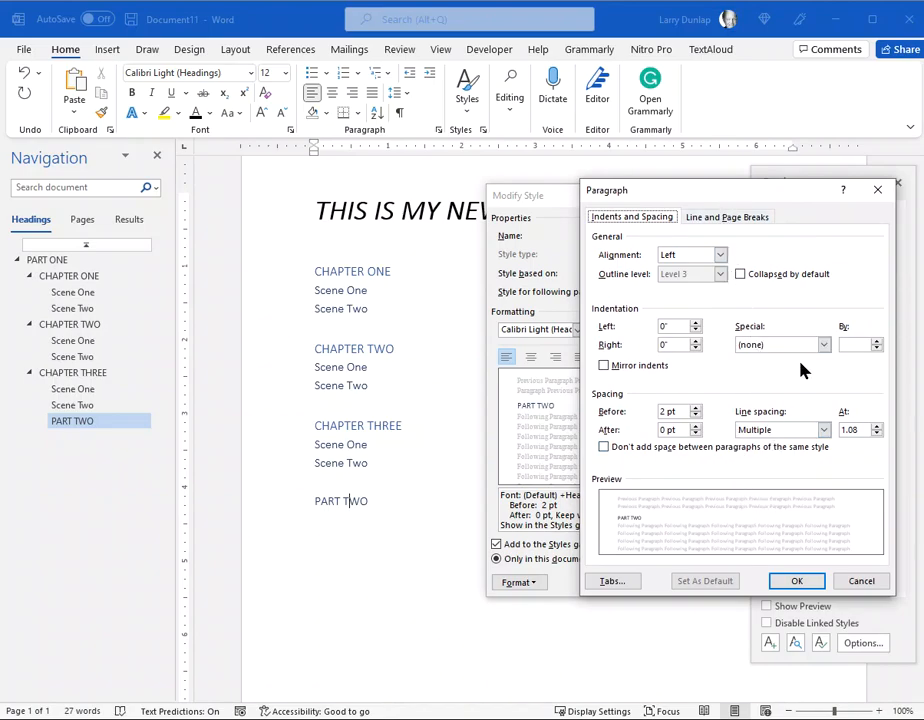
click(825, 346)
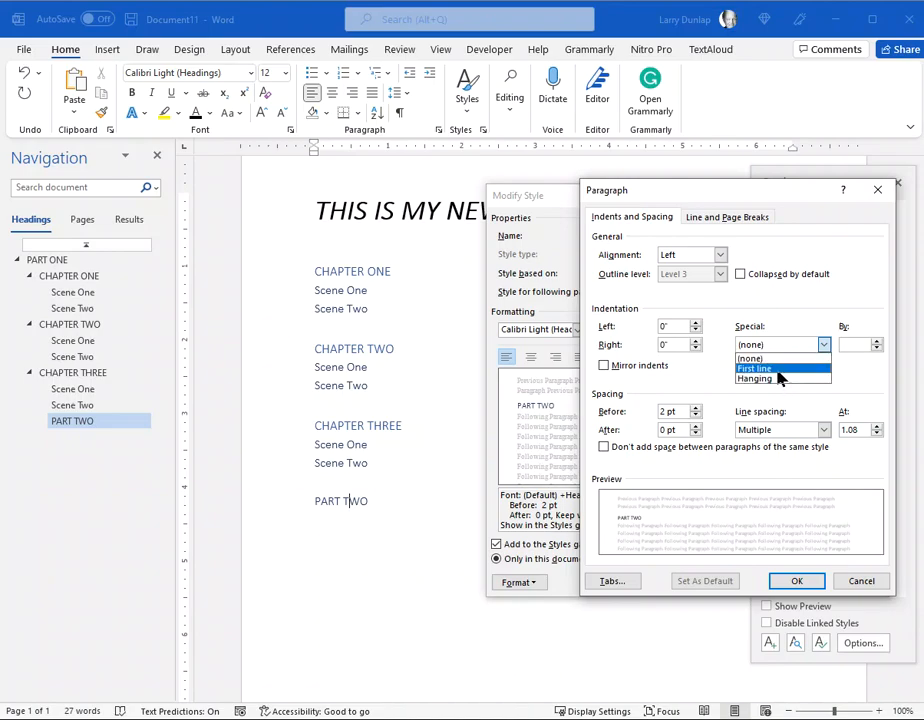
click(714, 390)
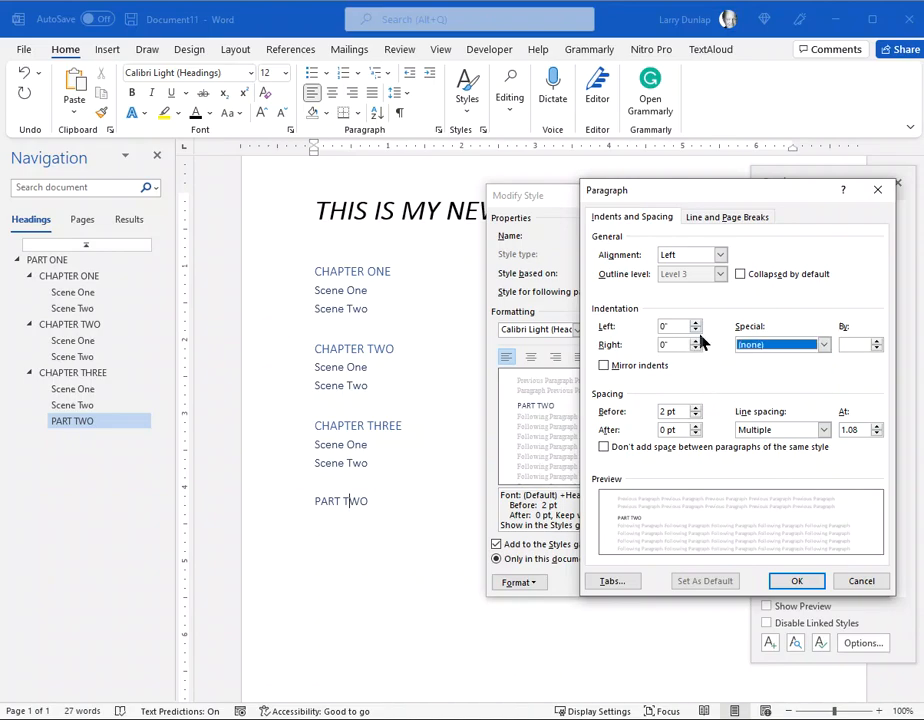
click(695, 326)
click(695, 326)
click(695, 326)
click(695, 326)
click(695, 326)
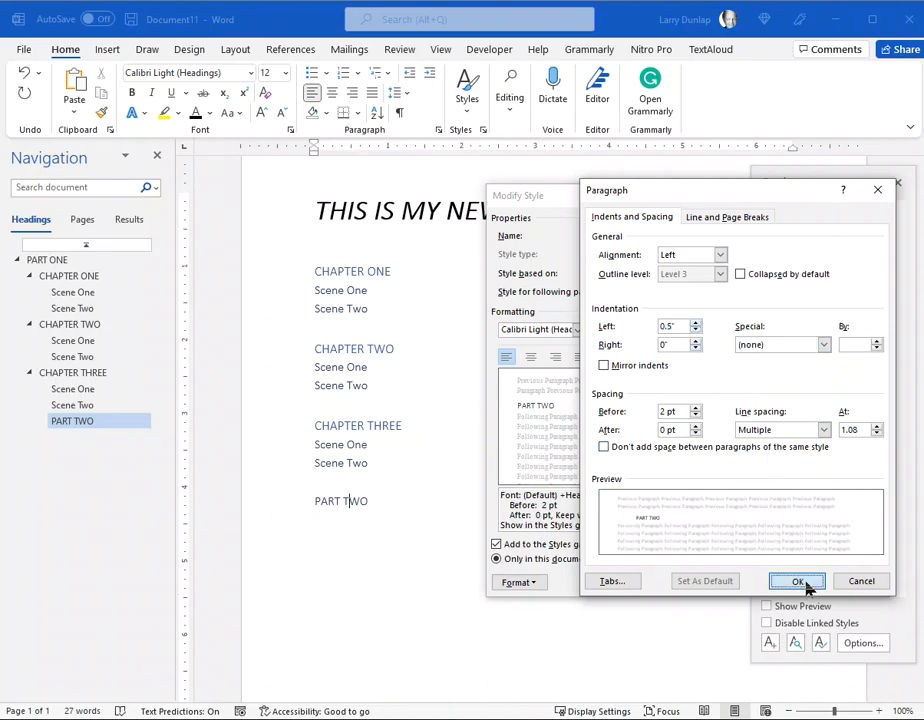
click(806, 584)
click(790, 582)
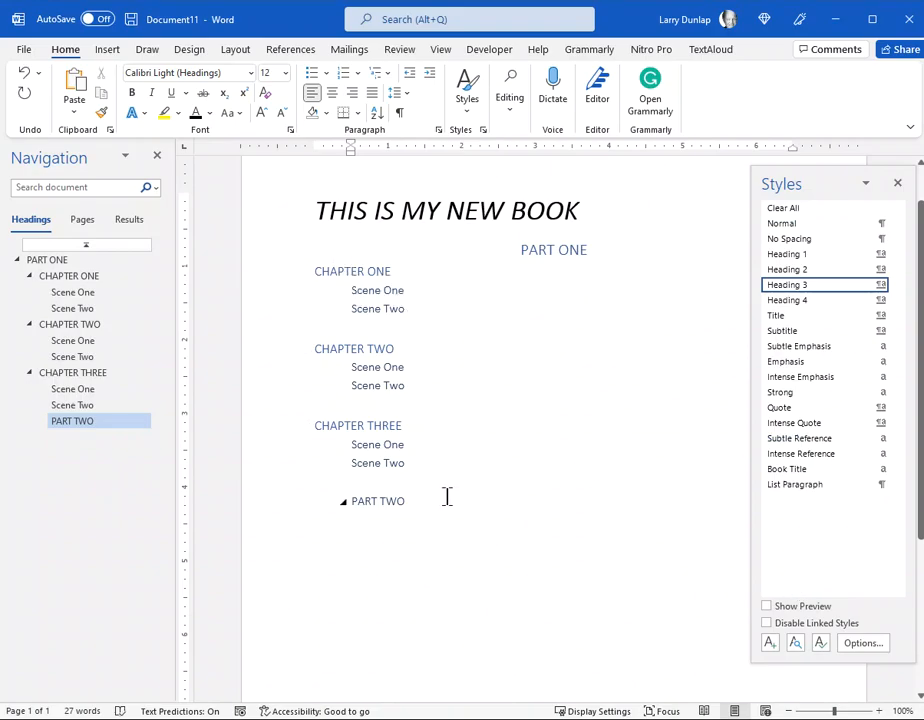
click(505, 505)
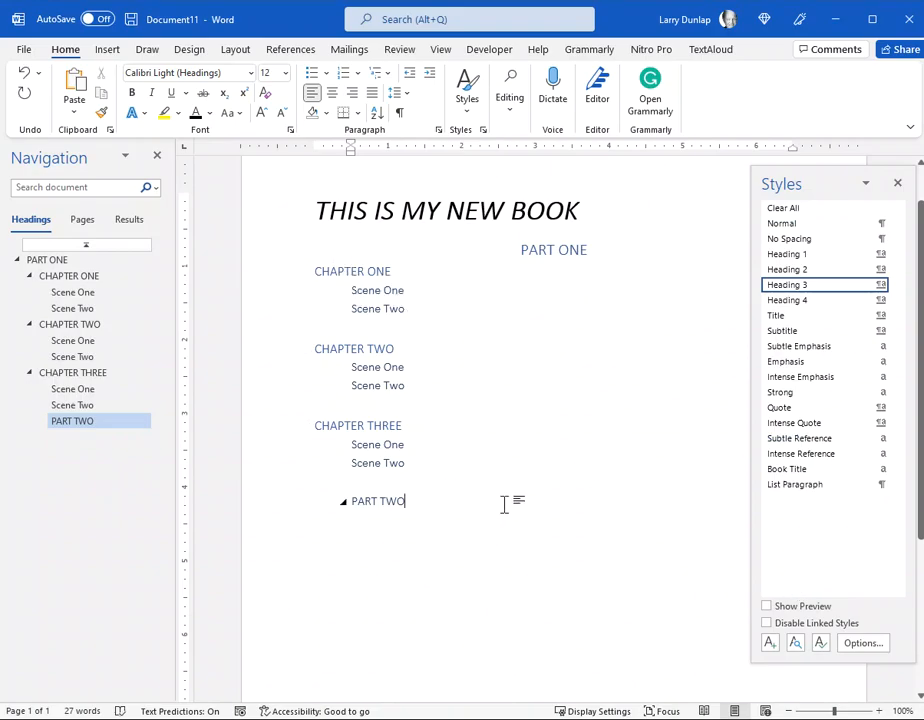